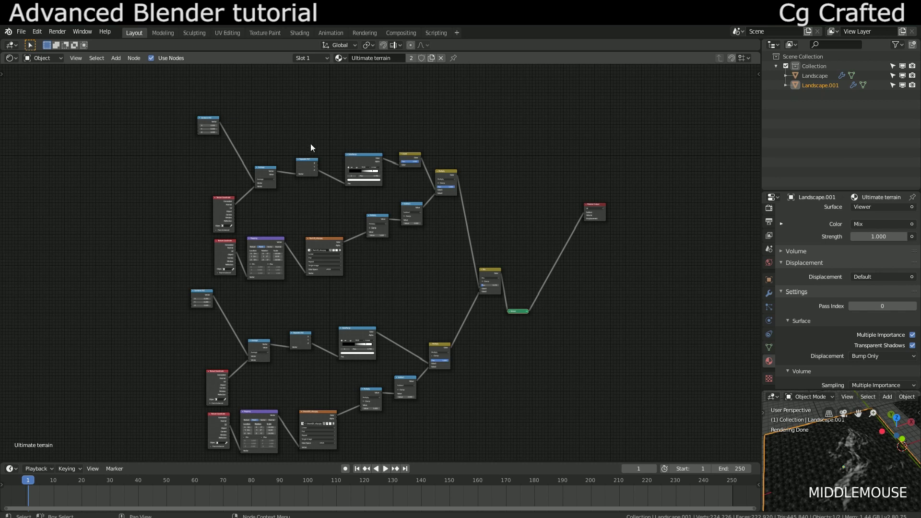
# Examine the two mask node branches of the Ultimate terrain material and how they are mixed.
pyautogui.moveTo(310, 143); pyautogui.dragTo(377, 361, button='middle')
pyautogui.moveTo(345, 403); pyautogui.dragTo(330, 263, button='middle')
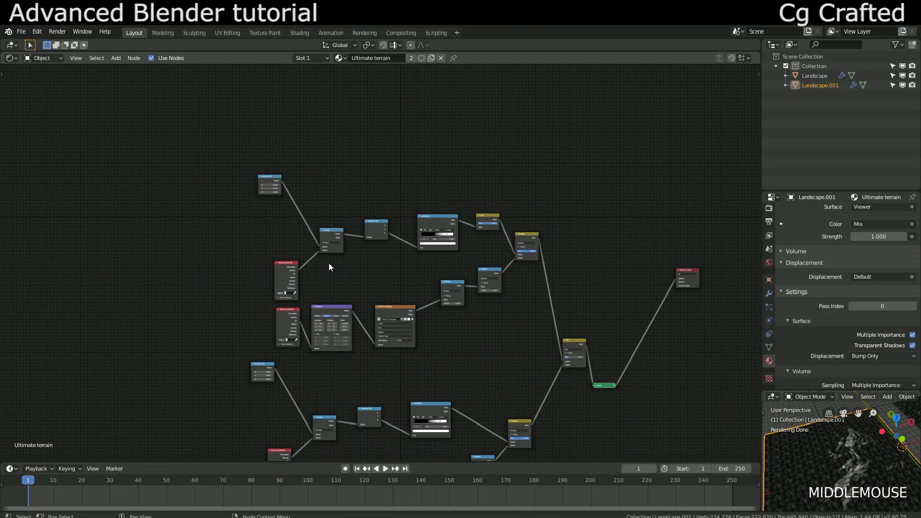
pyautogui.scroll(-2, 330, 288)
pyautogui.moveTo(330, 312); pyautogui.dragTo(327, 251, button='middle')
pyautogui.scroll(1, 328, 251)
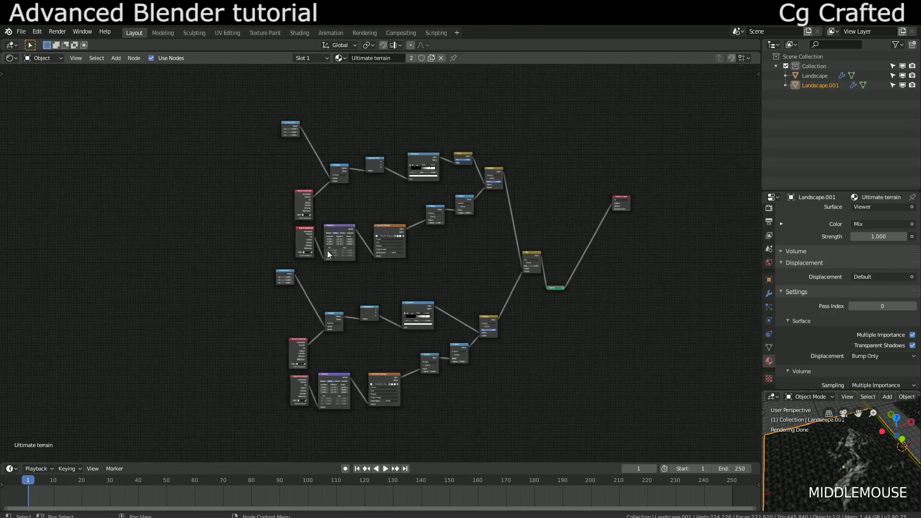
pyautogui.moveTo(402, 152); pyautogui.dragTo(381, 313, button='middle')
pyautogui.scroll(3, 366, 136)
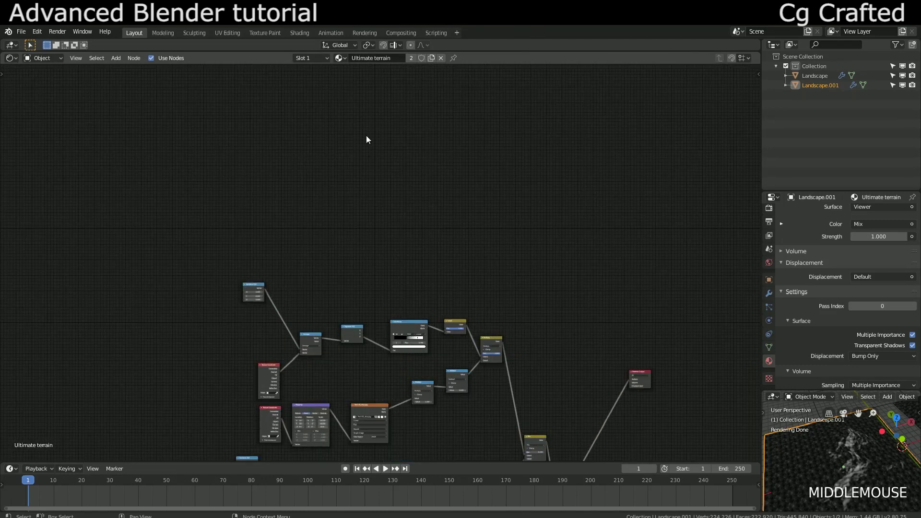
pyautogui.moveTo(360, 146); pyautogui.dragTo(373, 218, button='middle')
pyautogui.scroll(-1, 306, 382)
pyautogui.moveTo(306, 382); pyautogui.dragTo(362, 200, button='middle')
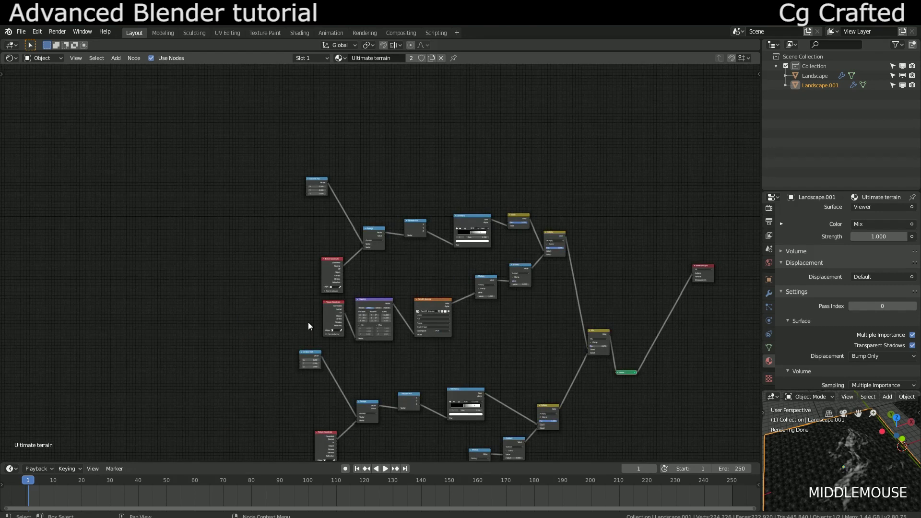
pyautogui.moveTo(271, 401); pyautogui.dragTo(226, 237, button='middle')
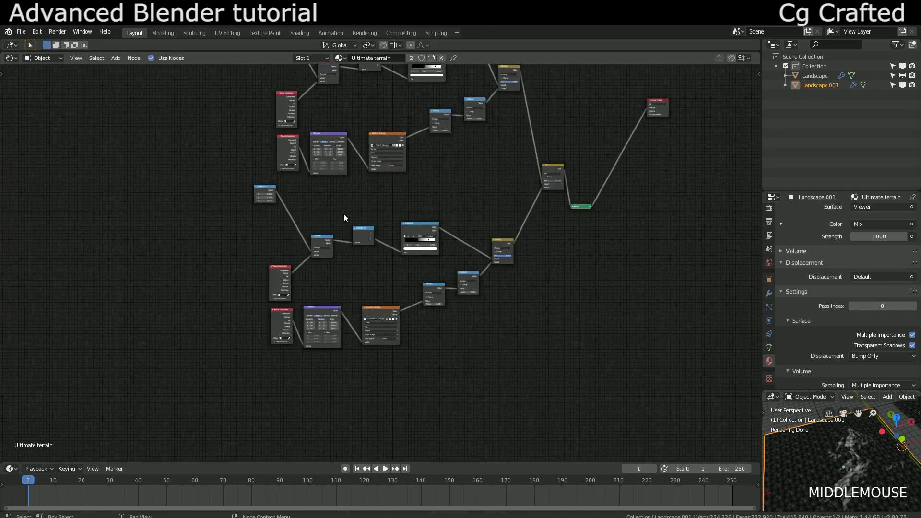
# Add a Principled BSDF node in the empty area above the upper mask branch.
pyautogui.moveTo(290, 166); pyautogui.dragTo(294, 332, button='middle')
pyautogui.scroll(2, 384, 246)
pyautogui.hotkey('shift', 'a')
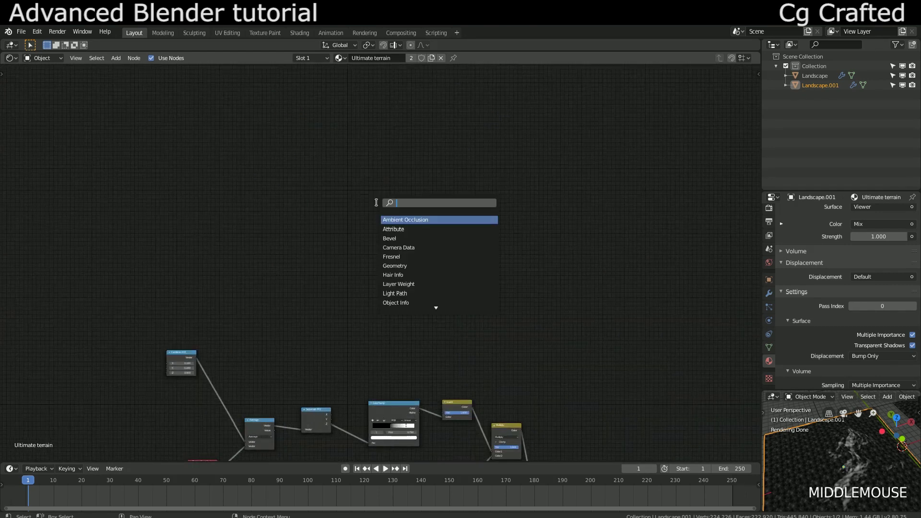
pyautogui.write('princ')
pyautogui.press('Return')
pyautogui.click(346, 121)
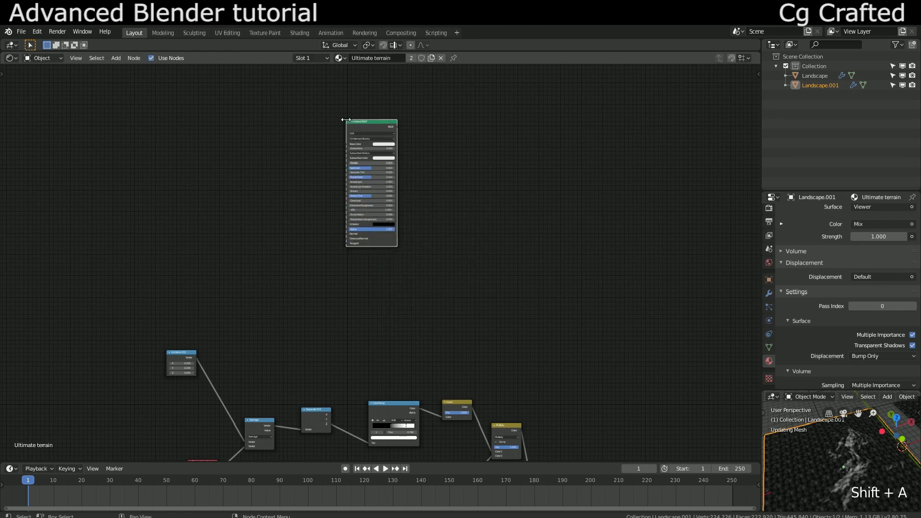
# Duplicate the Principled BSDF node and place the copy directly beneath the original.
pyautogui.hotkey('shift', 'd')
pyautogui.click(346, 251)
pyautogui.moveTo(273, 228); pyautogui.dragTo(298, 254, button='middle')
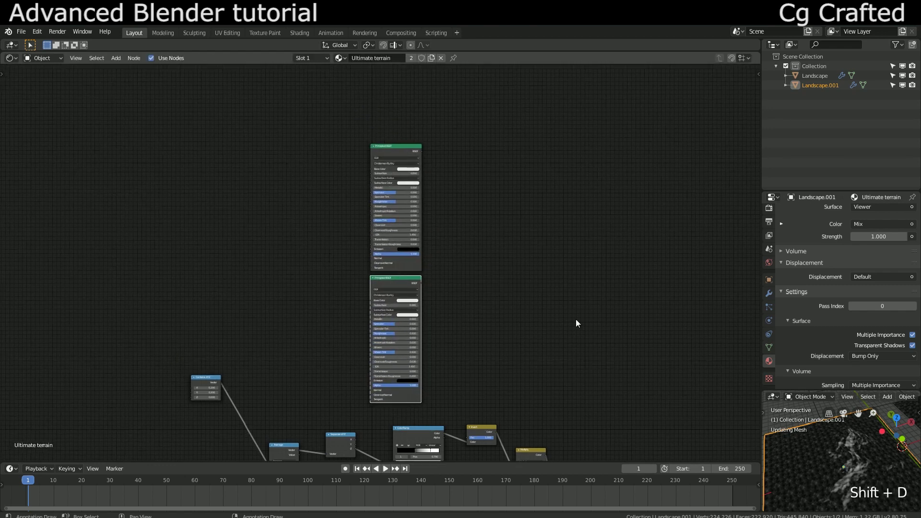
pyautogui.moveTo(576, 319); pyautogui.dragTo(315, 187)
pyautogui.hotkey('shift', 'd')
pyautogui.moveTo(388, 302); pyautogui.dragTo(368, 224)
pyautogui.scroll(1, 278, 177)
pyautogui.scroll(2, 329, 264)
pyautogui.moveTo(278, 177); pyautogui.dragTo(309, 235, button='middle')
pyautogui.click(326, 263)
pyautogui.scroll(-3, 327, 265)
pyautogui.scroll(1, 327, 269)
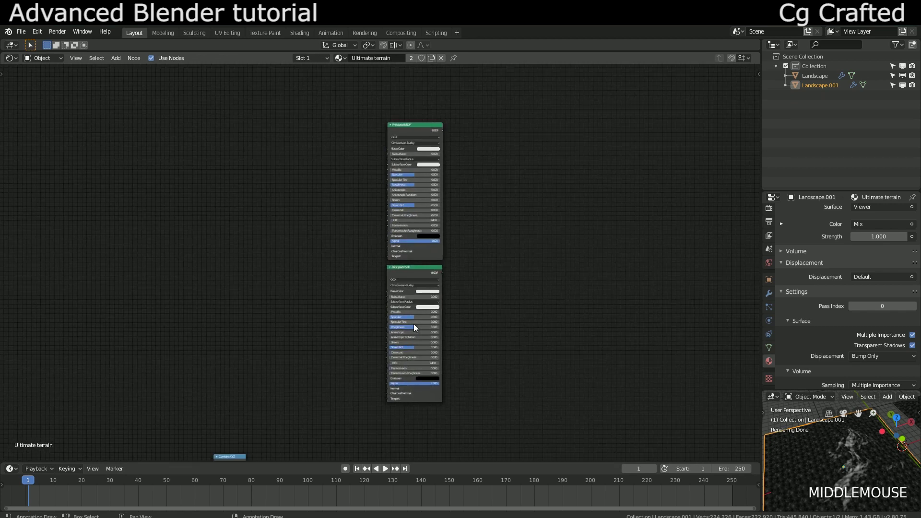
# Collapse both Principled BSDF nodes and move the upper one down close to the lower one.
pyautogui.scroll(1, 391, 276)
pyautogui.click(391, 271)
pyautogui.click(391, 269)
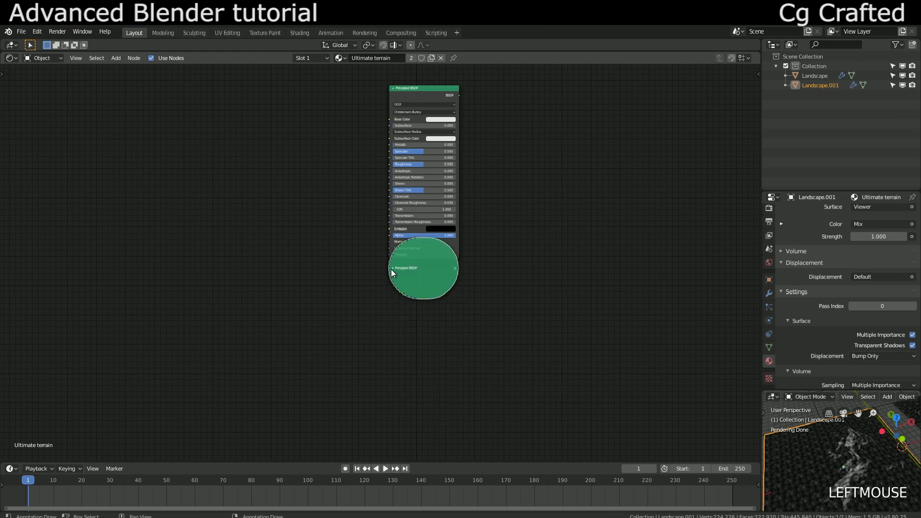
pyautogui.click(392, 91)
pyautogui.click(392, 89)
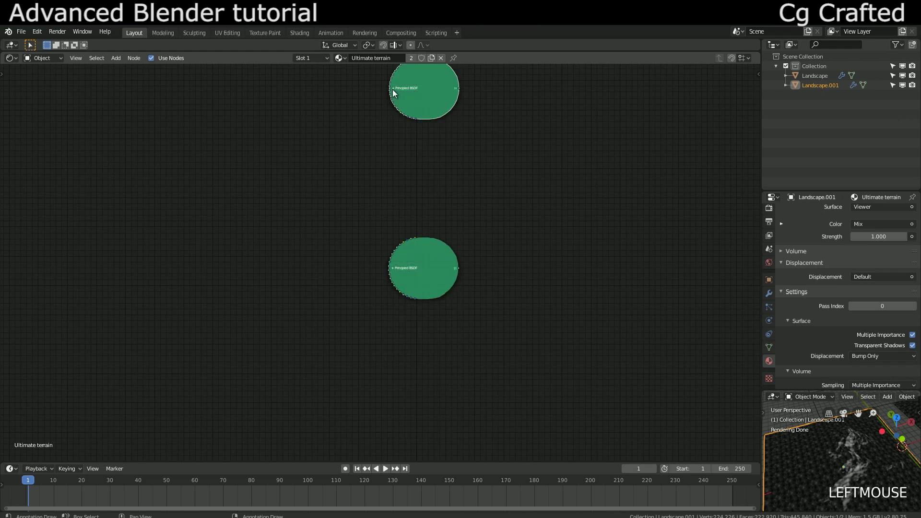
pyautogui.moveTo(410, 98); pyautogui.dragTo(410, 190)
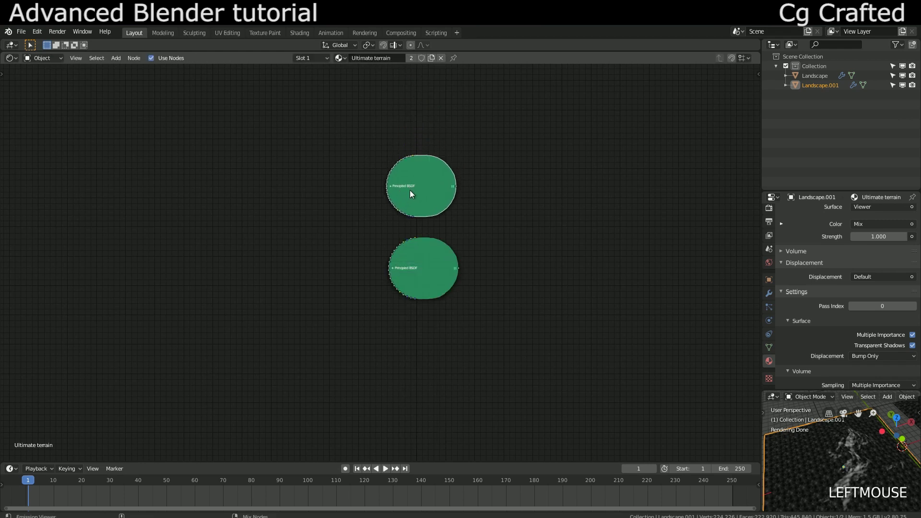
# Run Principled Texture Setup on the upper Principled BSDF with Rock19_col.jpg, Rock19_rgh.jpg and Rock19_nrm.jpg.
pyautogui.hotkey('ctrl', 'shift', 't')
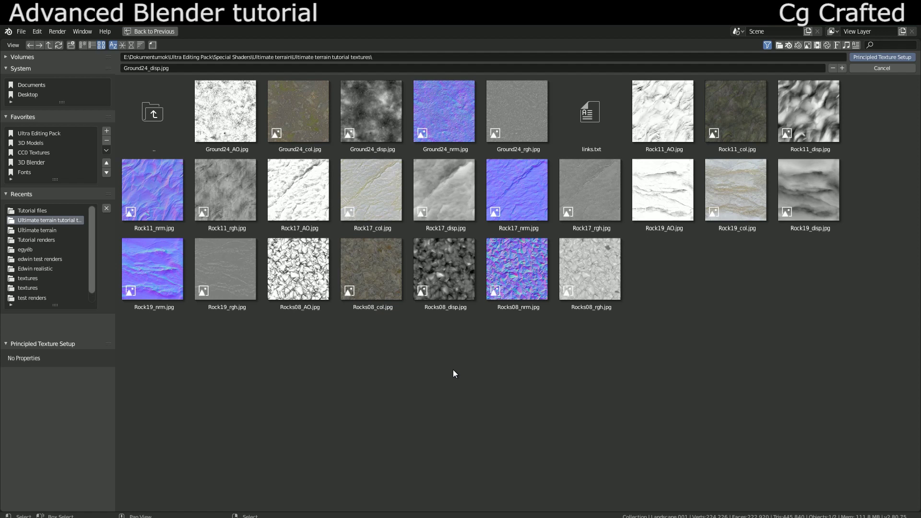
pyautogui.click(725, 195)
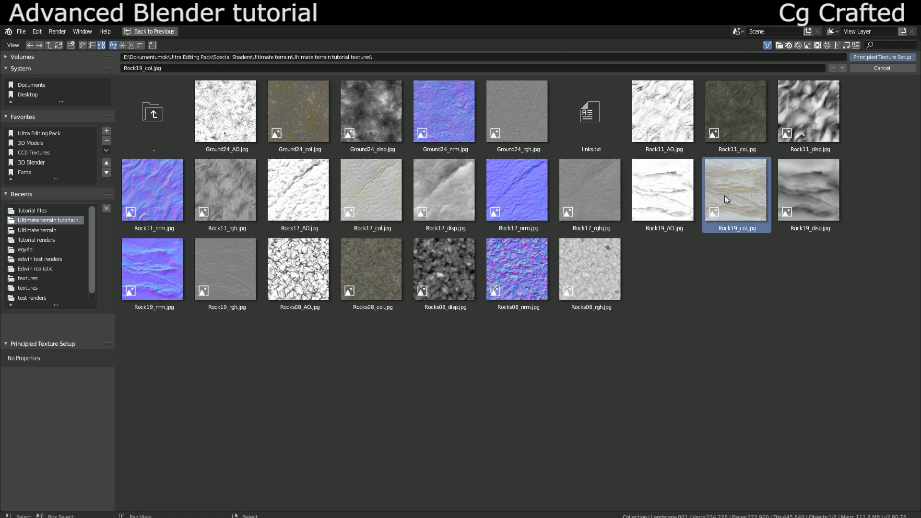
pyautogui.keyDown('shift'); pyautogui.click(227, 277); pyautogui.keyUp('shift')
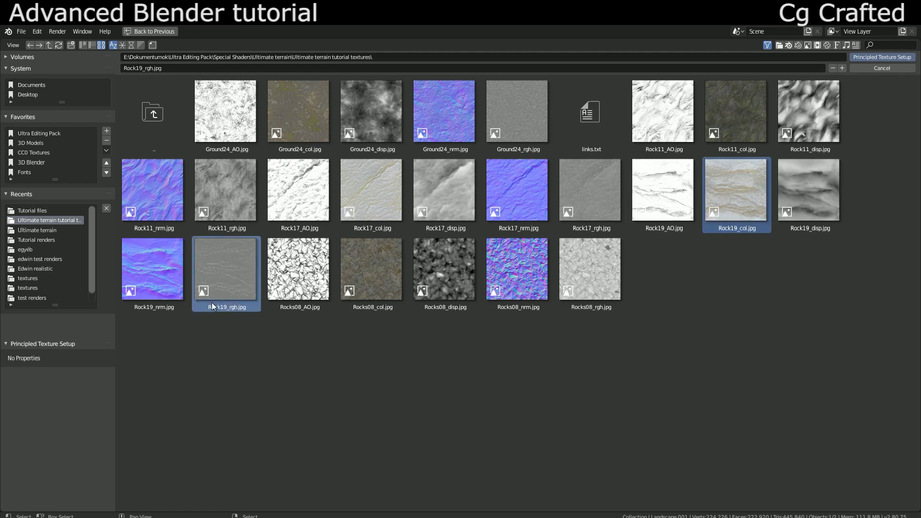
pyautogui.keyDown('shift'); pyautogui.click(159, 277); pyautogui.keyUp('shift')
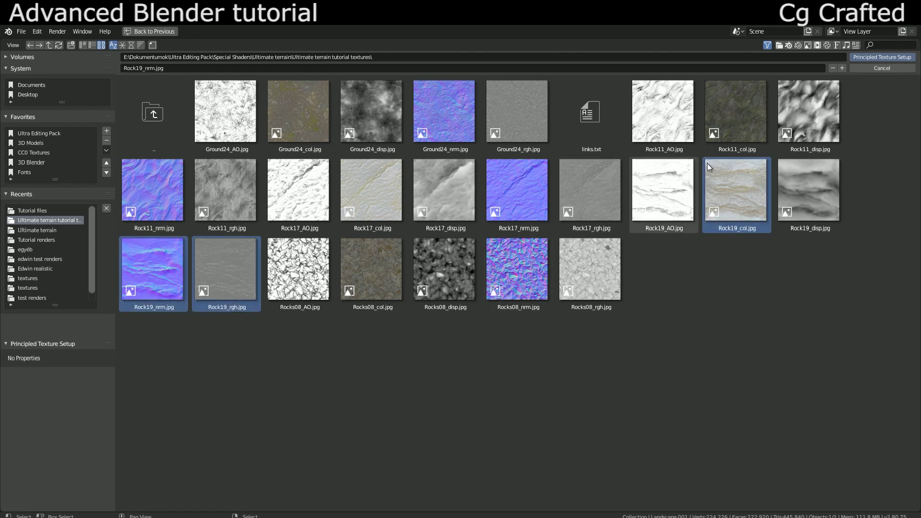
pyautogui.click(874, 57)
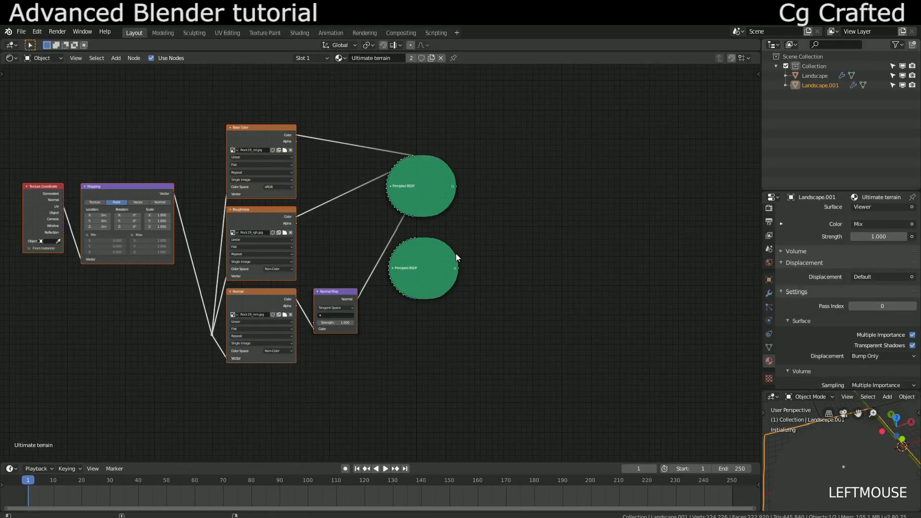
# Set the rock texture's Mapping scale to 15 on the X, Y and Z axes.
pyautogui.scroll(2, 379, 295)
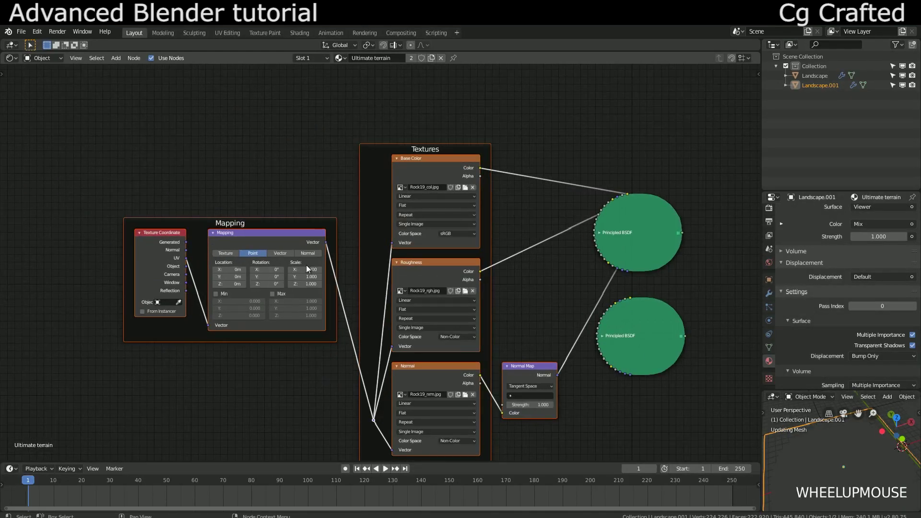
pyautogui.click(307, 269)
pyautogui.write('15')
pyautogui.press('Tab')
pyautogui.write('16')
pyautogui.press('Tab')
pyautogui.write('15')
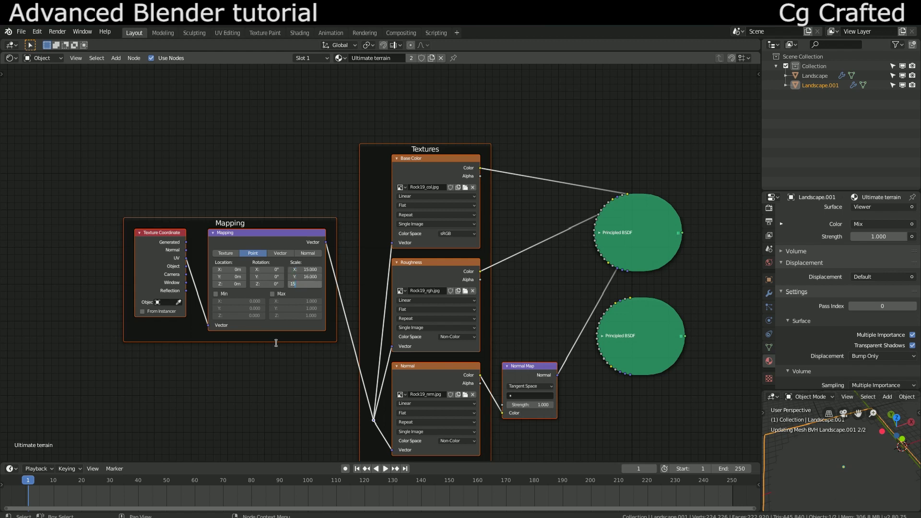
pyautogui.click(296, 280)
pyautogui.moveTo(297, 279); pyautogui.dragTo(287, 279)
# Move the lower Principled BSDF further below the rock shader and expand it to show its settings.
pyautogui.scroll(-10, 346, 317)
pyautogui.moveTo(413, 344); pyautogui.dragTo(382, 288, button='middle')
pyautogui.moveTo(462, 235); pyautogui.dragTo(456, 273)
pyautogui.scroll(5, 456, 274)
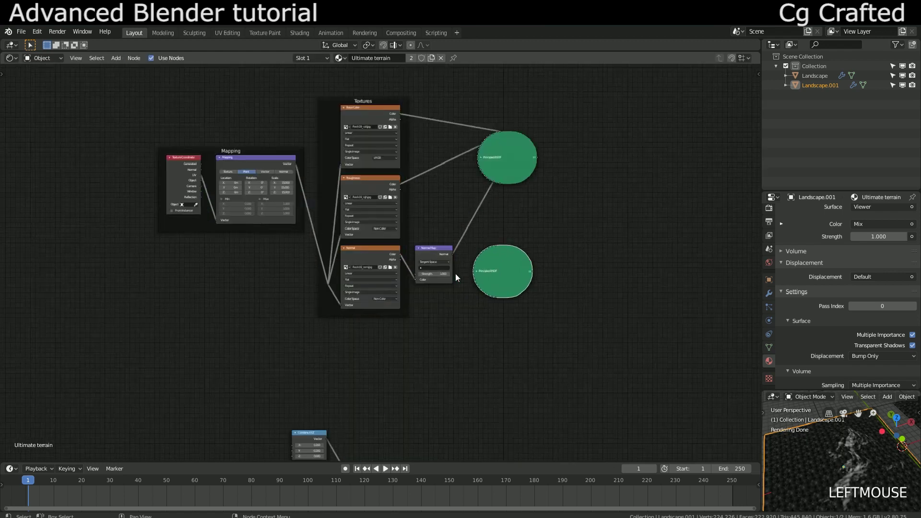
pyautogui.click(481, 271)
pyautogui.scroll(1, 487, 303)
# Preview the Rock19 Principled BSDF on the landscape and inspect the rendered rock surface.
pyautogui.keyDown('ctrl'); pyautogui.keyDown('shift'); pyautogui.click(408, 122); pyautogui.keyUp('shift'); pyautogui.keyUp('ctrl')
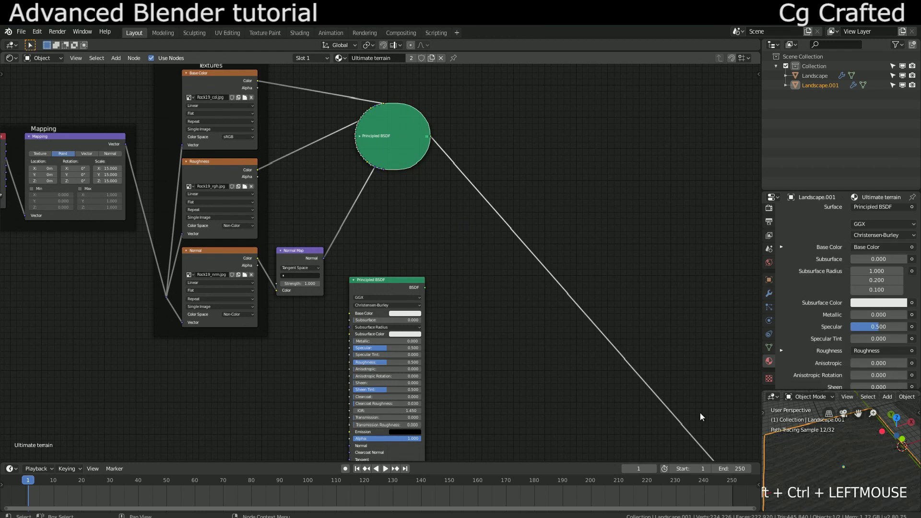
pyautogui.scroll(-2, 523, 294)
pyautogui.scroll(3, 507, 324)
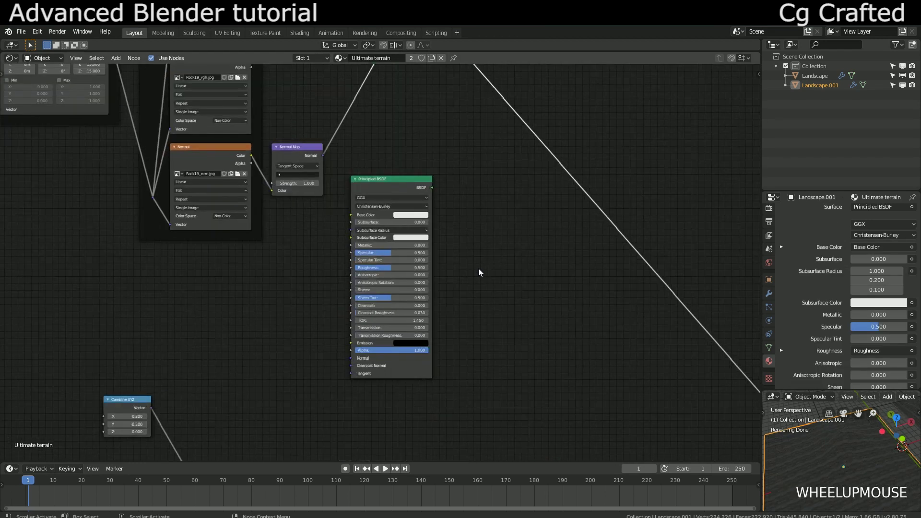
pyautogui.scroll(1, 416, 247)
pyautogui.scroll(-2, 364, 220)
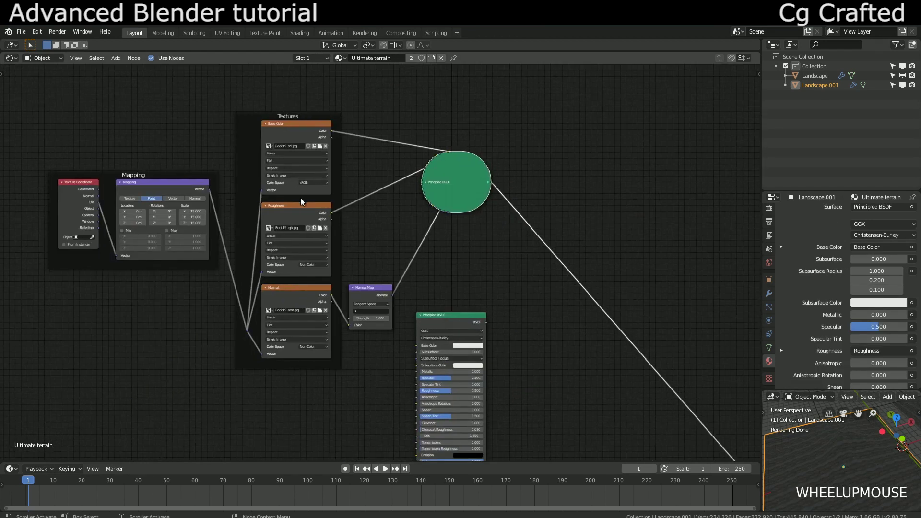
pyautogui.scroll(-1, 404, 239)
pyautogui.moveTo(427, 240)
pyautogui.mouseDown(button='middle')
pyautogui.moveTo(368, 125)
pyautogui.moveTo(389, 155)
pyautogui.moveTo(385, 203)
pyautogui.mouseUp(button='middle')
pyautogui.scroll(3, 386, 203)
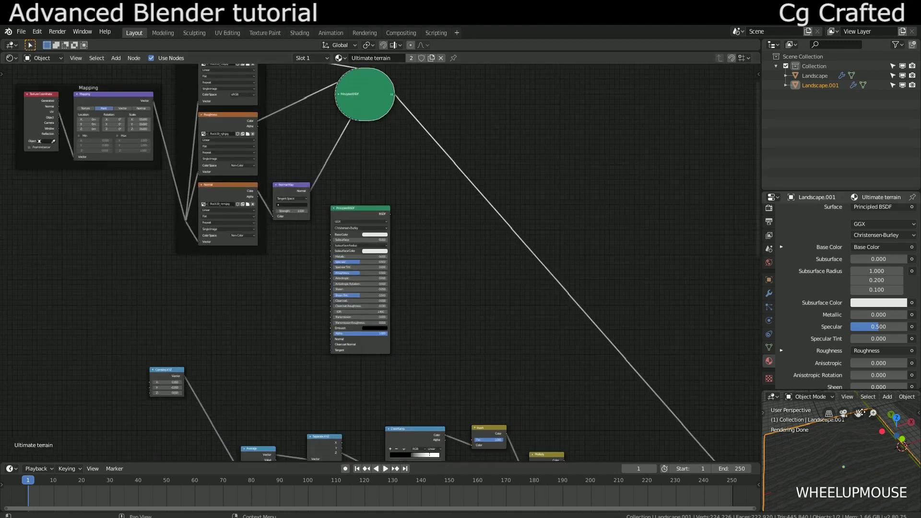
pyautogui.moveTo(855, 440); pyautogui.dragTo(887, 440, button='middle')
pyautogui.scroll(3, 866, 459)
pyautogui.scroll(-1, 865, 459)
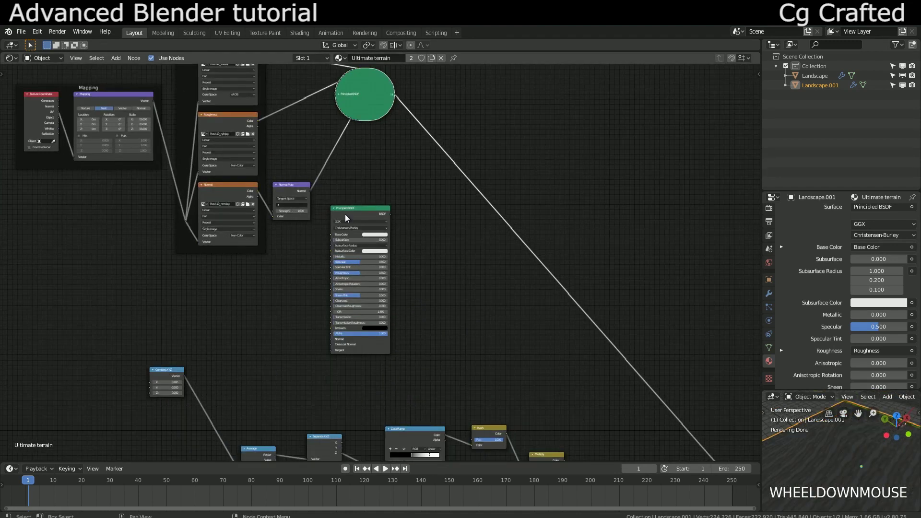
# Set the lower Principled BSDF's base color to light green and preview that shader on the landscape.
pyautogui.scroll(2, 344, 214)
pyautogui.click(358, 227)
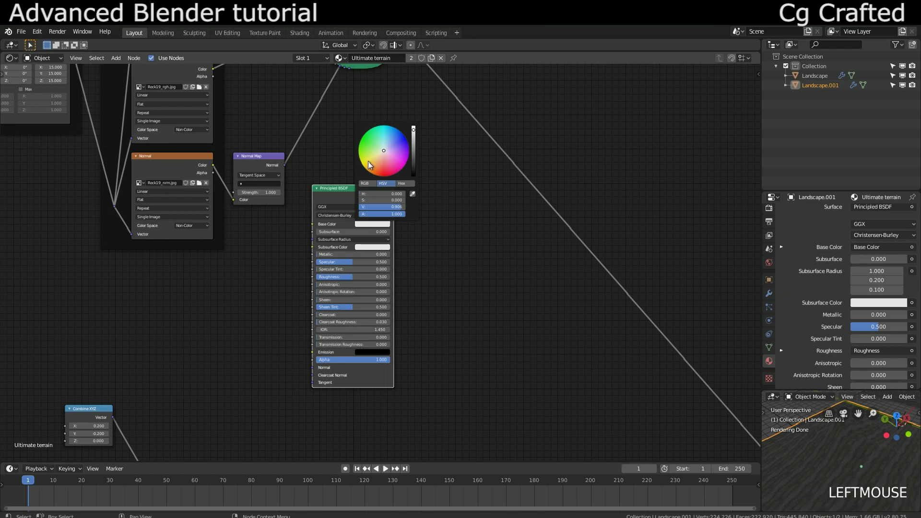
pyautogui.click(373, 148)
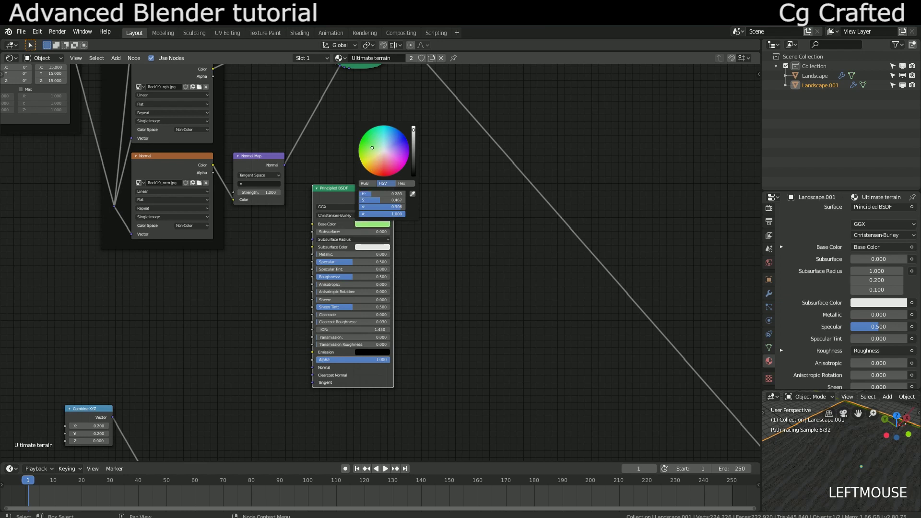
pyautogui.keyDown('ctrl'); pyautogui.keyDown('shift'); pyautogui.click(341, 196); pyautogui.keyUp('shift'); pyautogui.keyUp('ctrl')
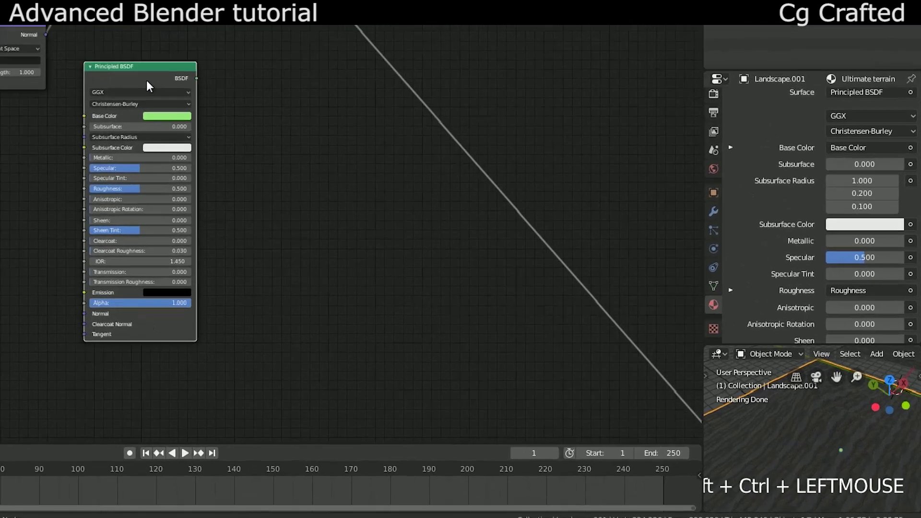
# Add a Sun light to the scene and move it up away from the landscape planes.
pyautogui.scroll(-6, 823, 427)
pyautogui.click(792, 421)
pyautogui.moveTo(793, 421); pyautogui.dragTo(781, 385, button='middle')
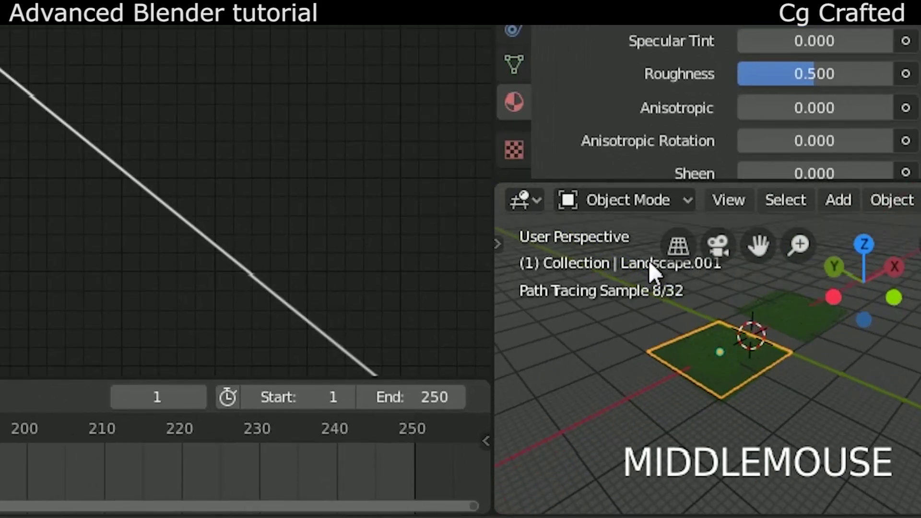
pyautogui.hotkey('shift', 'a')
pyautogui.moveTo(653, 258)
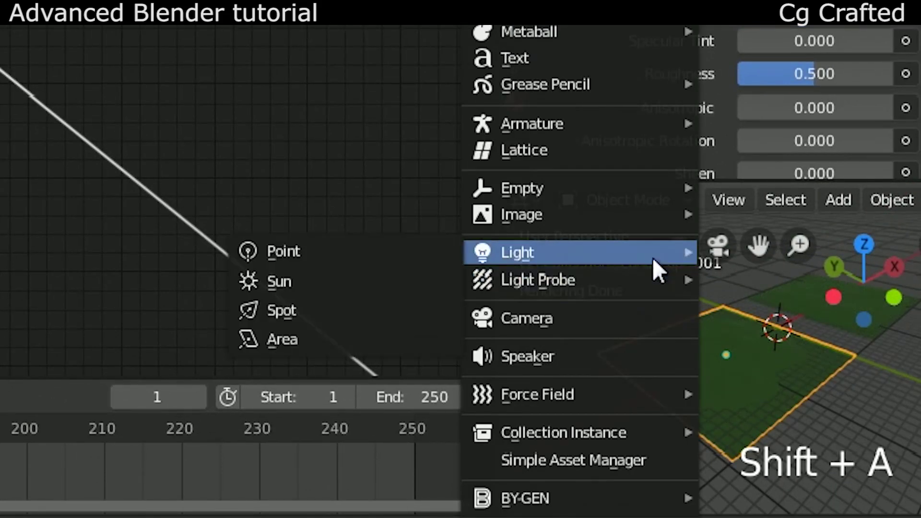
pyautogui.click(335, 288)
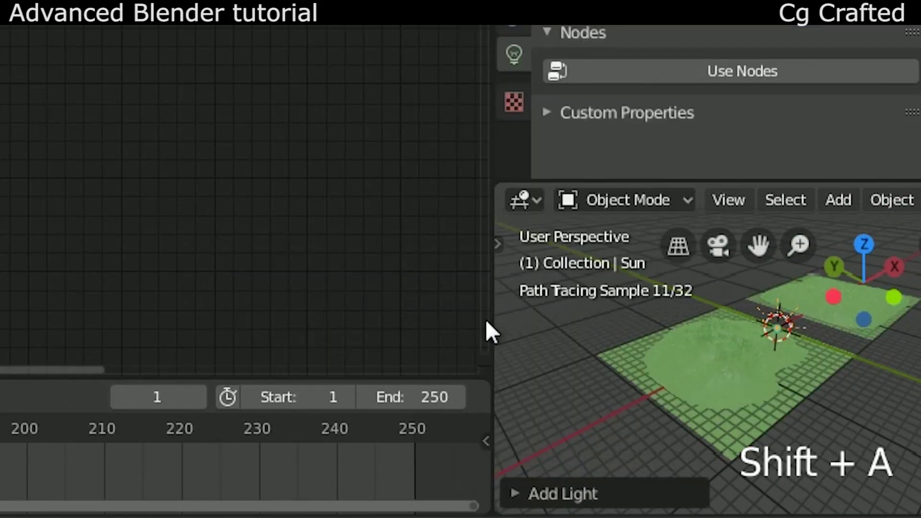
pyautogui.scroll(-5, 637, 376)
pyautogui.press('g')
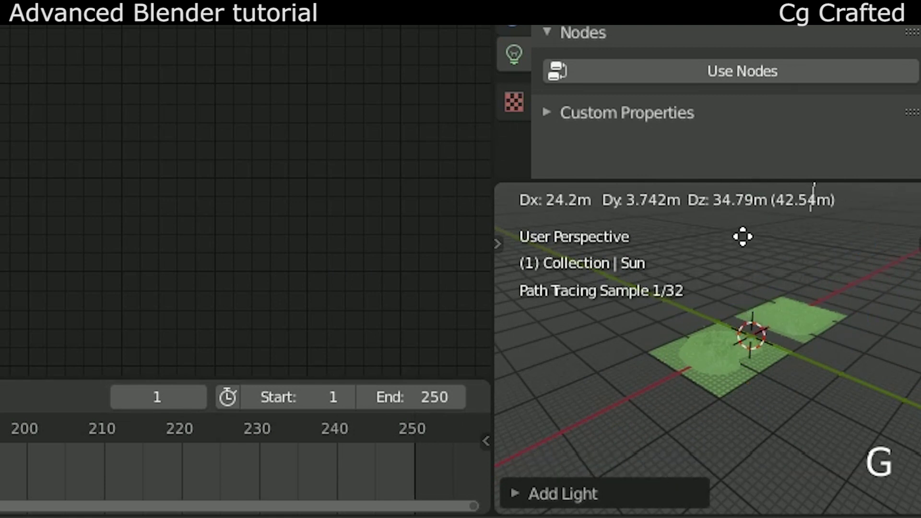
pyautogui.click(761, 323)
# Select Landscape.001 again, preview the Rock19 shader on it and inspect the surface under the sun light.
pyautogui.scroll(5, 761, 323)
pyautogui.click(767, 323)
pyautogui.moveTo(767, 323); pyautogui.dragTo(770, 327, button='middle')
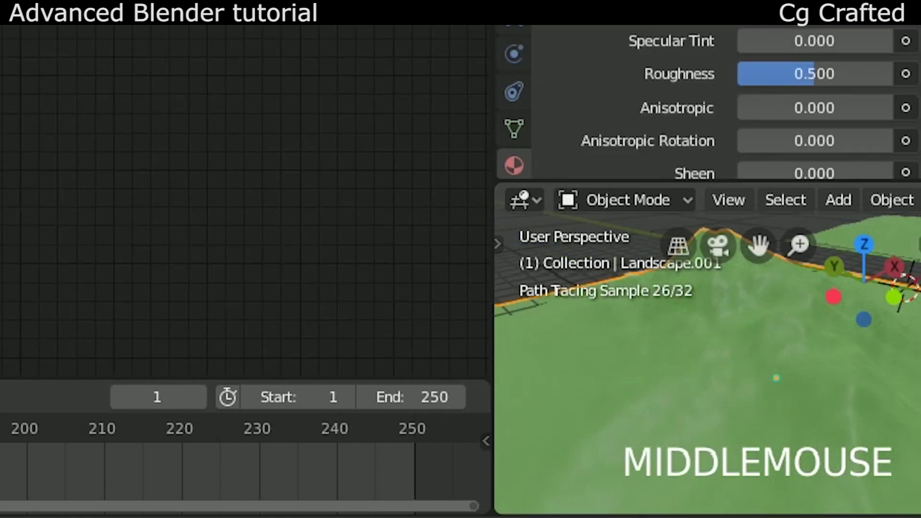
pyautogui.keyDown('ctrl'); pyautogui.keyDown('shift'); pyautogui.click(243, 133); pyautogui.keyUp('shift'); pyautogui.keyUp('ctrl')
pyautogui.moveTo(742, 393); pyautogui.dragTo(695, 414, button='middle')
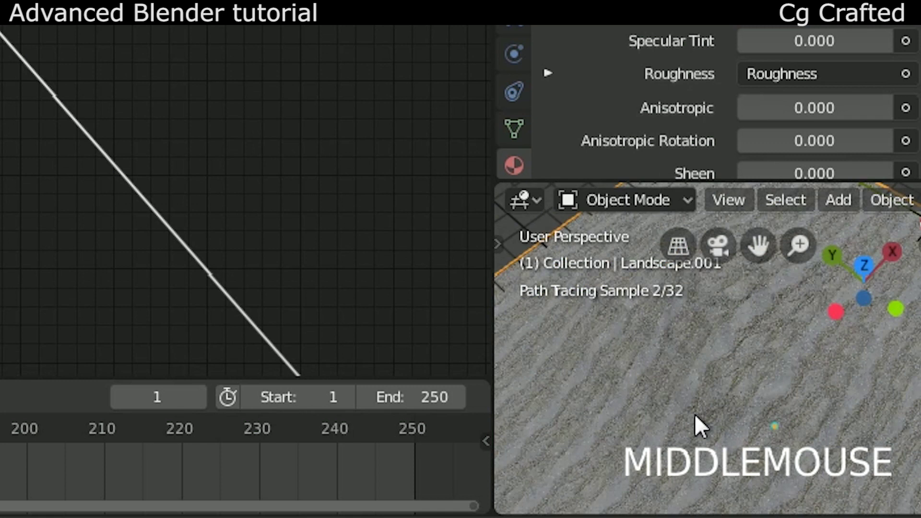
pyautogui.scroll(2, 693, 414)
pyautogui.scroll(-4, 642, 392)
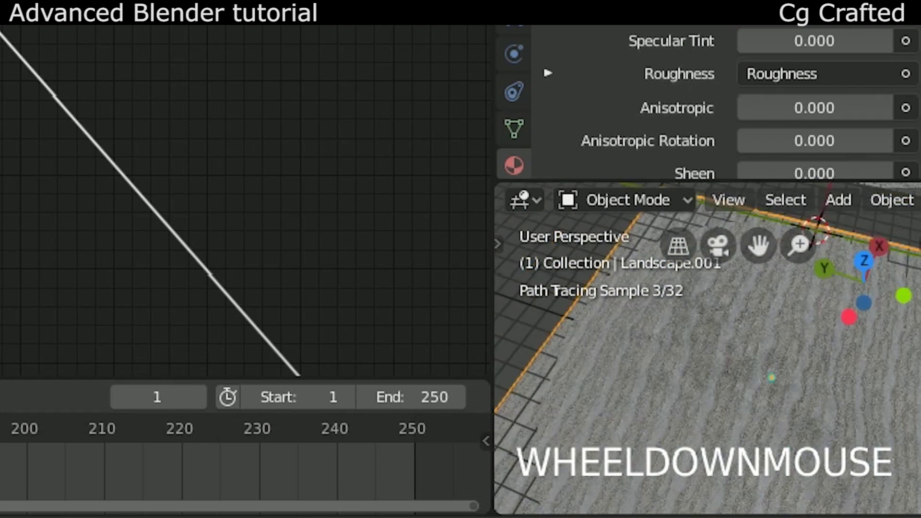
# Set the Rock19 Mapping node's scale to 18 on X, Y and Z.
pyautogui.scroll(1, 384, 323)
pyautogui.moveTo(375, 323); pyautogui.dragTo(426, 323, button='middle')
pyautogui.scroll(1, 425, 324)
pyautogui.click(277, 322)
pyautogui.write('1')
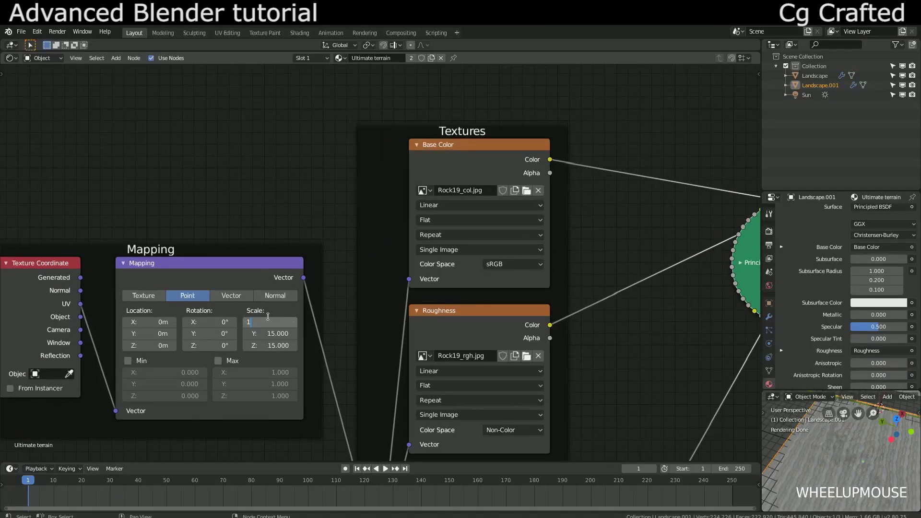
pyautogui.write('8')
pyautogui.press('Tab')
pyautogui.write('18')
pyautogui.press('Tab')
pyautogui.write('18')
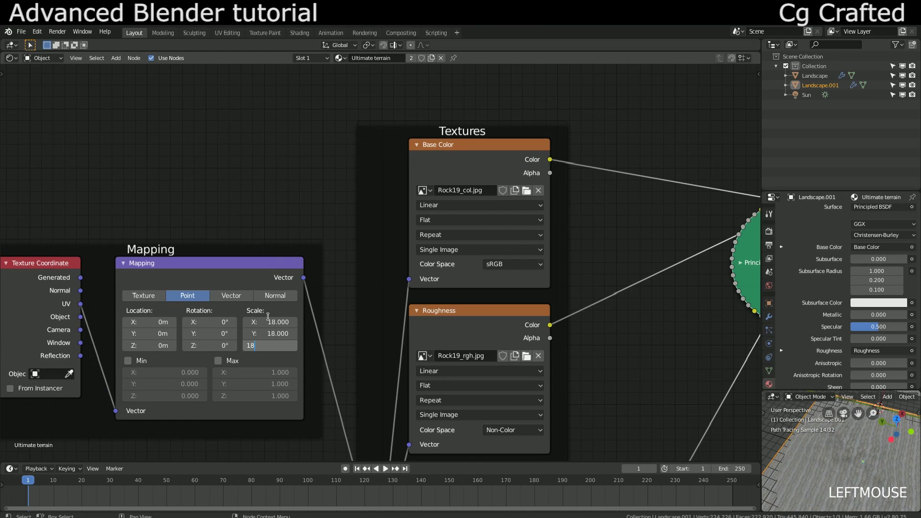
pyautogui.press('Return')
pyautogui.scroll(-6, 286, 223)
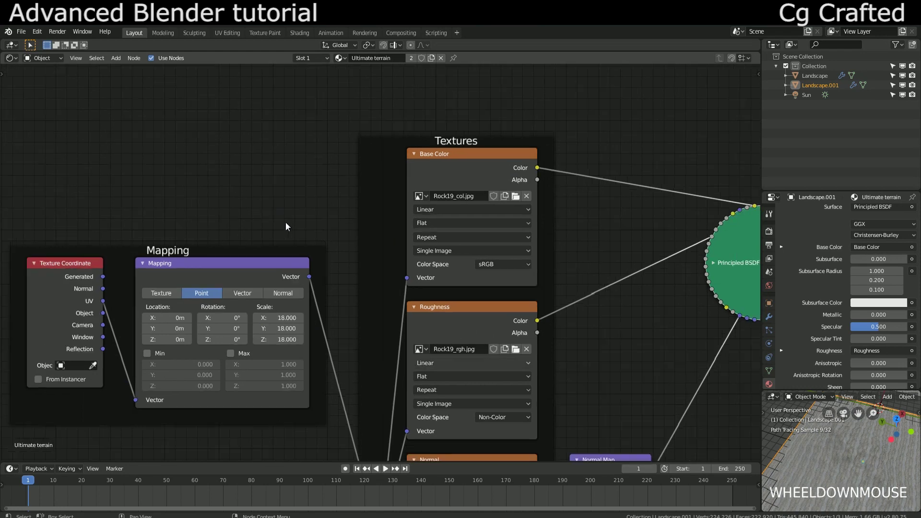
# Change the lower Principled BSDF's base color to a darker, muted green.
pyautogui.scroll(1, 392, 295)
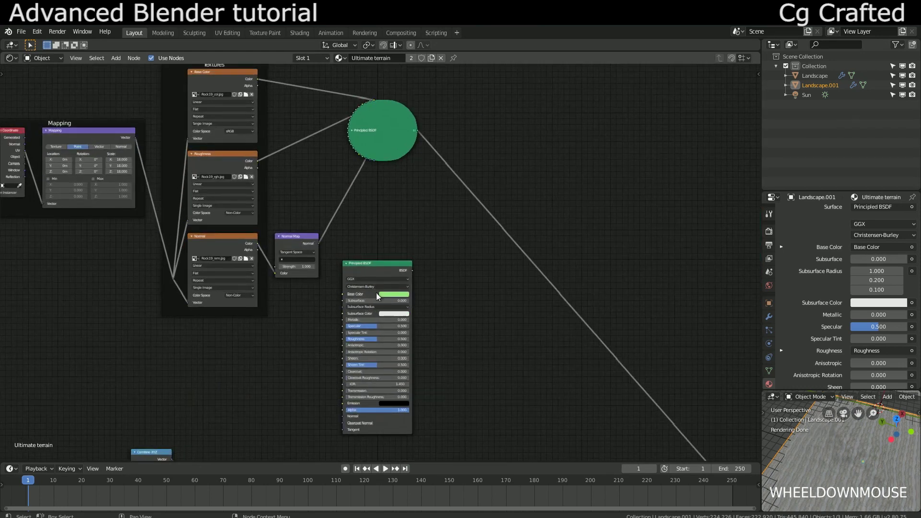
pyautogui.click(386, 293)
pyautogui.click(394, 231)
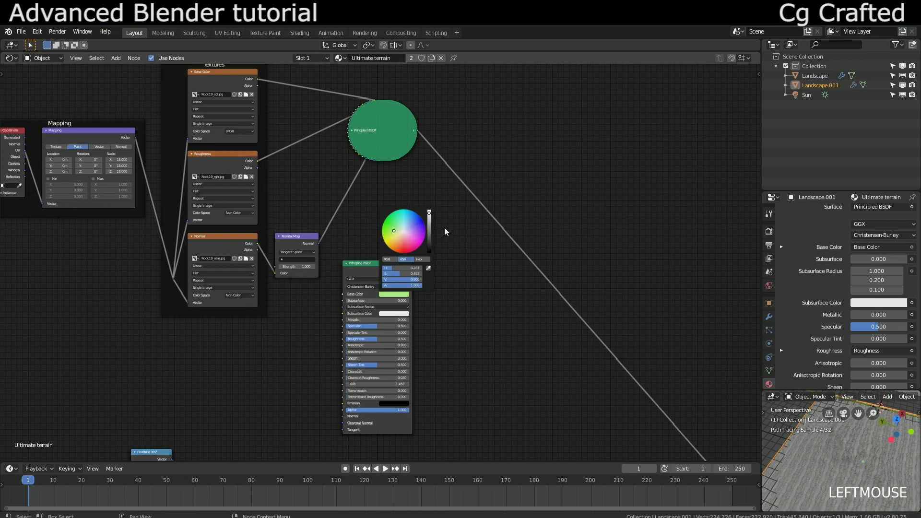
pyautogui.click(428, 227)
pyautogui.moveTo(398, 229); pyautogui.dragTo(396, 231)
pyautogui.scroll(-2, 384, 316)
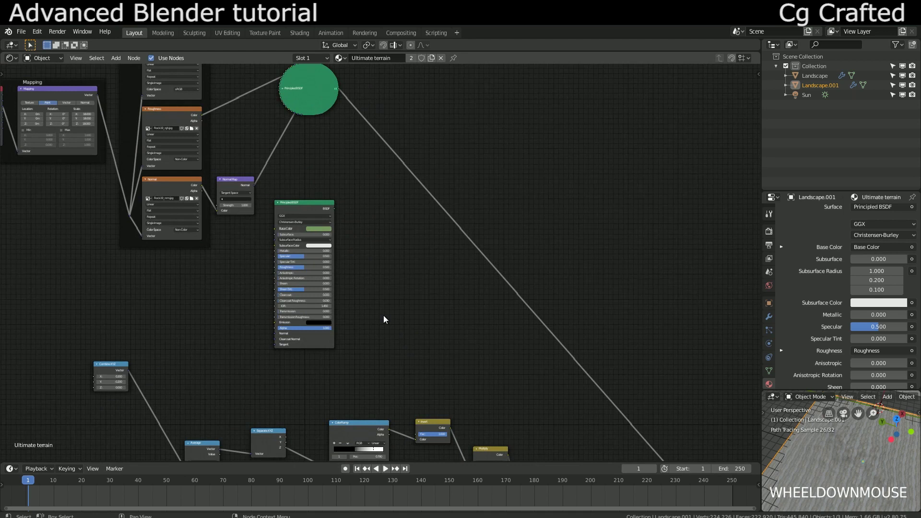
pyautogui.scroll(-2, 408, 211)
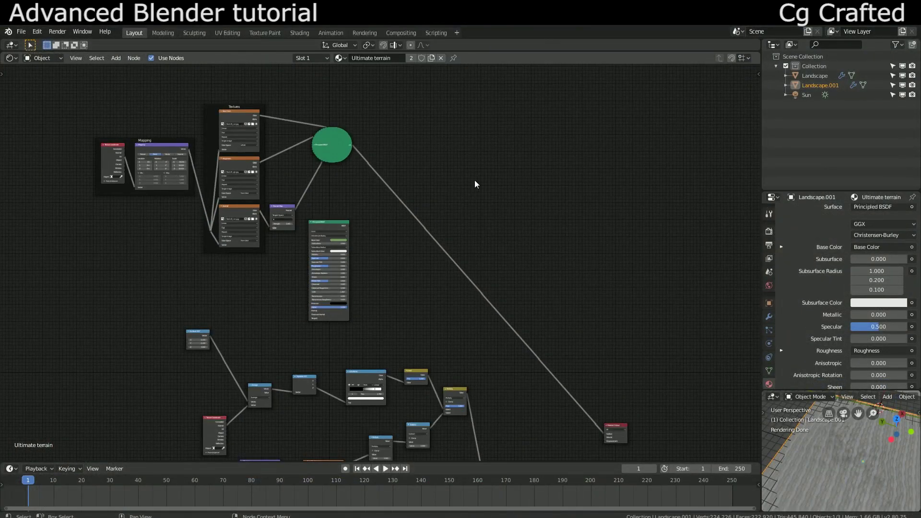
pyautogui.moveTo(476, 180); pyautogui.dragTo(460, 201, button='middle')
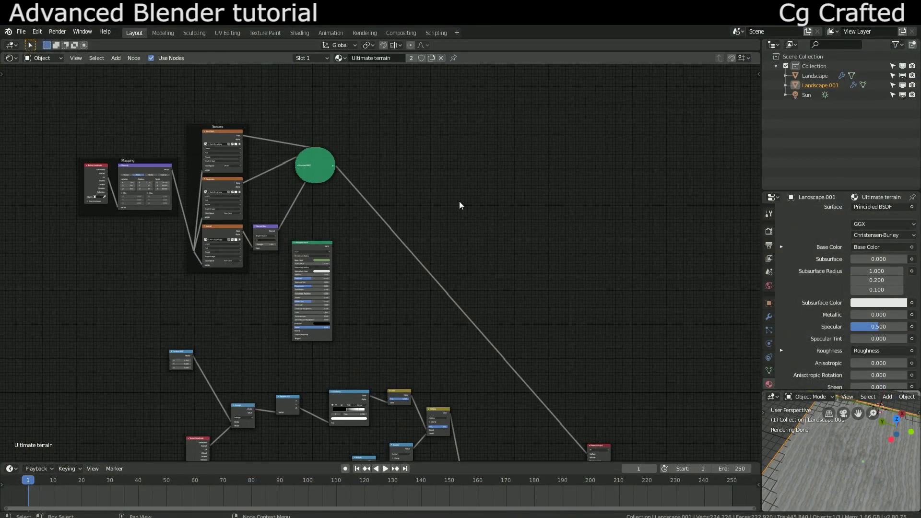
pyautogui.hotkey('shift', 'a')
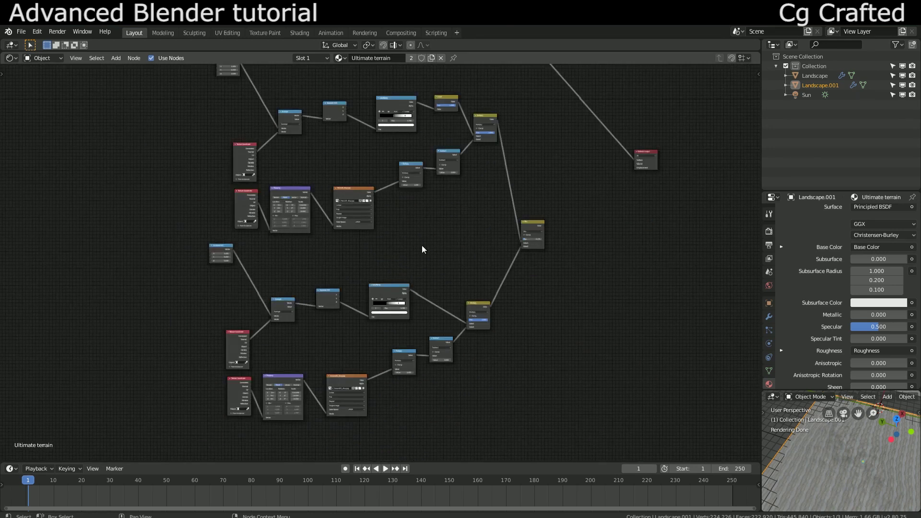
pyautogui.scroll(2, 422, 246)
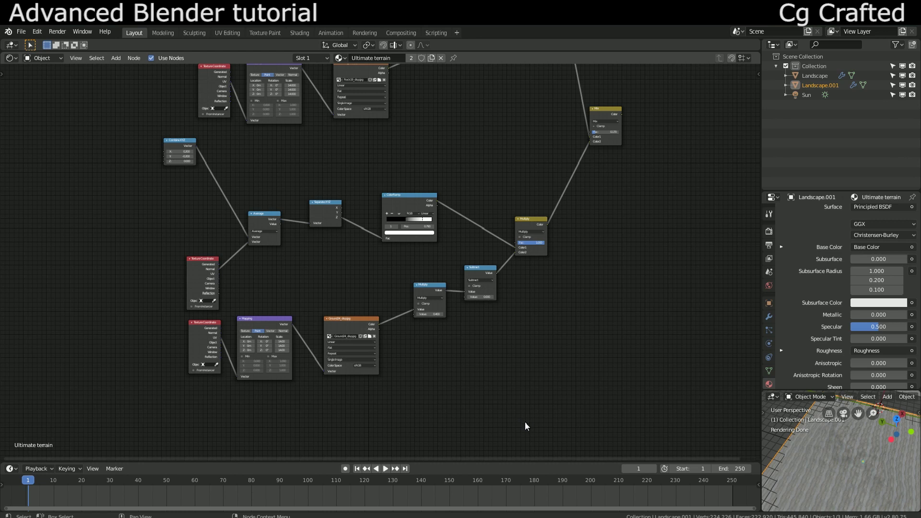
# Duplicate the lower mask's whole node chain, ending at its Multiply node, and place the copy above the Rock19 texture nodes.
pyautogui.moveTo(435, 414); pyautogui.dragTo(93, 136)
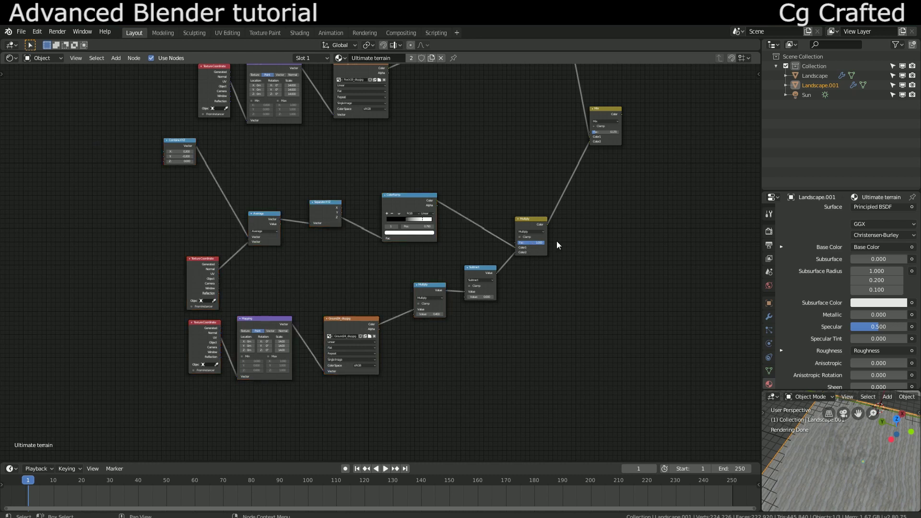
pyautogui.moveTo(566, 241); pyautogui.dragTo(161, 147)
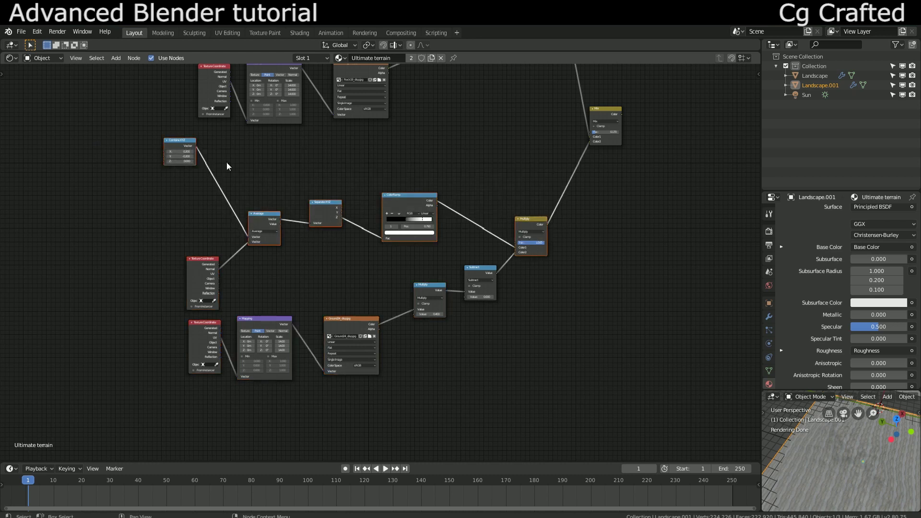
pyautogui.scroll(-4, 257, 263)
pyautogui.moveTo(250, 236); pyautogui.dragTo(265, 273, button='middle')
pyautogui.scroll(-5, 278, 360)
pyautogui.moveTo(436, 387); pyautogui.dragTo(249, 308)
pyautogui.hotkey('shift', 'd')
pyautogui.click(318, 261)
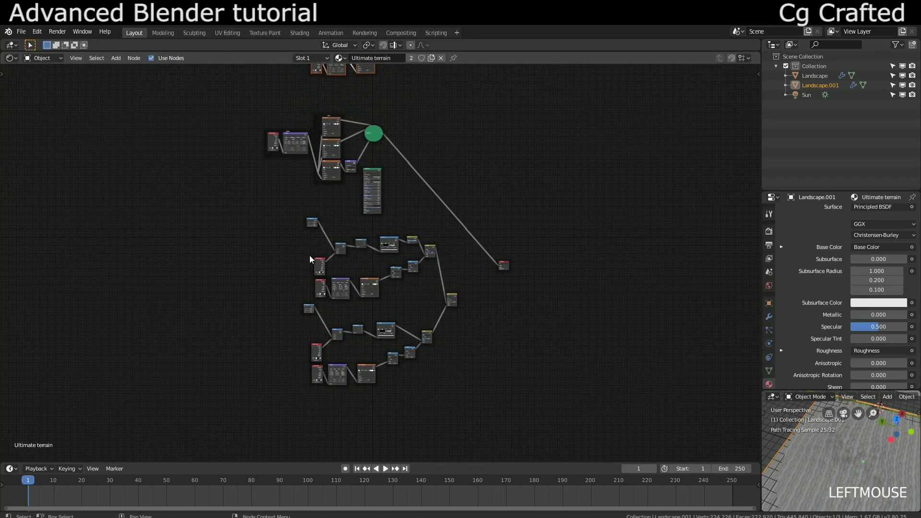
pyautogui.moveTo(318, 261); pyautogui.dragTo(352, 86, button='middle')
# Delete the Ground24_disp image branch with its Texture Coordinate and Mapping nodes and the Multiply and Subtract math nodes from the copied mask.
pyautogui.scroll(4, 375, 288)
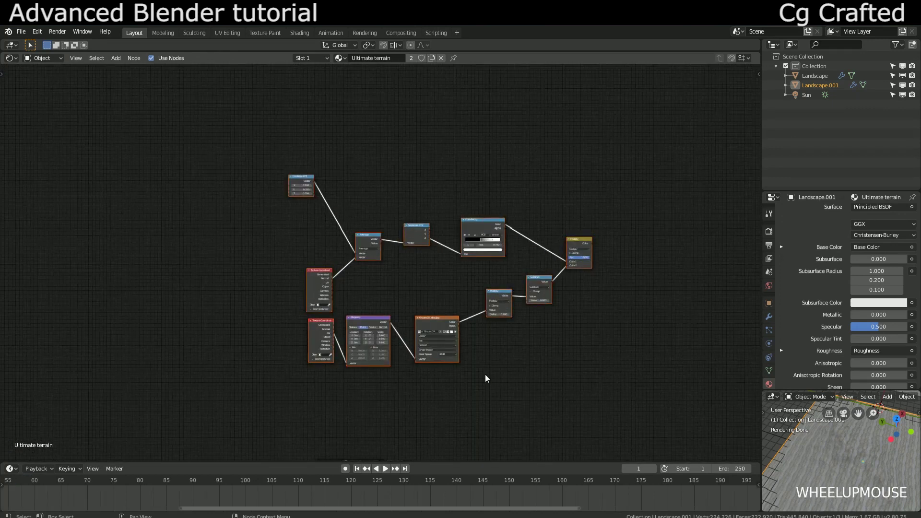
pyautogui.moveTo(488, 376); pyautogui.dragTo(307, 304)
pyautogui.scroll(3, 329, 338)
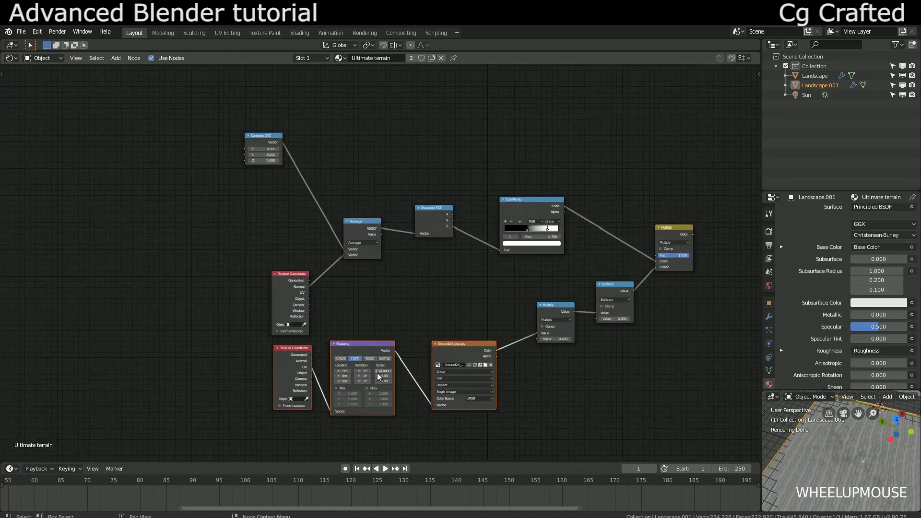
pyautogui.moveTo(329, 348); pyautogui.dragTo(338, 332, button='middle')
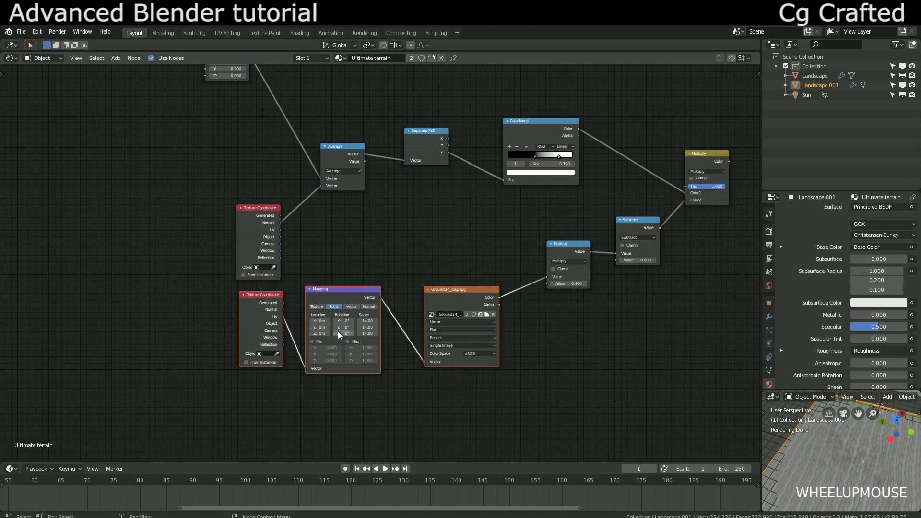
pyautogui.press('Delete')
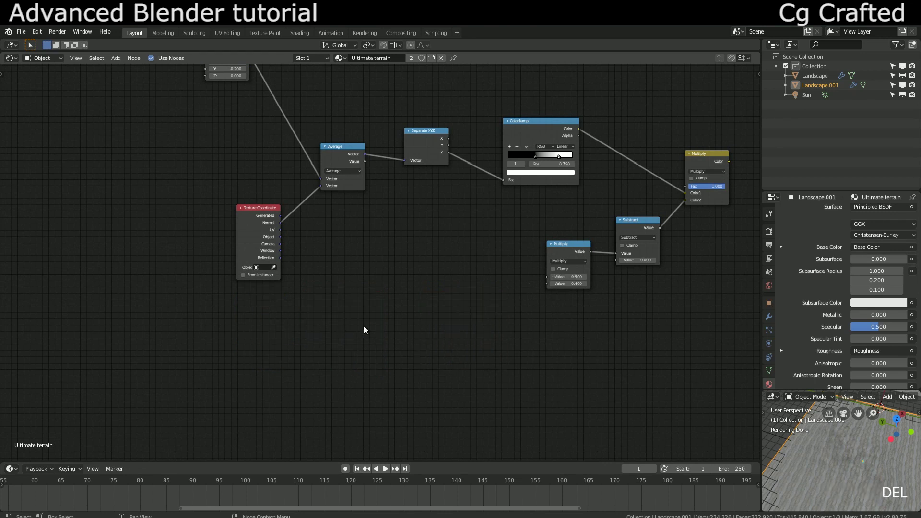
pyautogui.moveTo(656, 333); pyautogui.dragTo(583, 254)
pyautogui.press('Delete')
pyautogui.moveTo(473, 269); pyautogui.dragTo(341, 339, button='middle')
pyautogui.scroll(2, 393, 240)
pyautogui.scroll(-2, 400, 219)
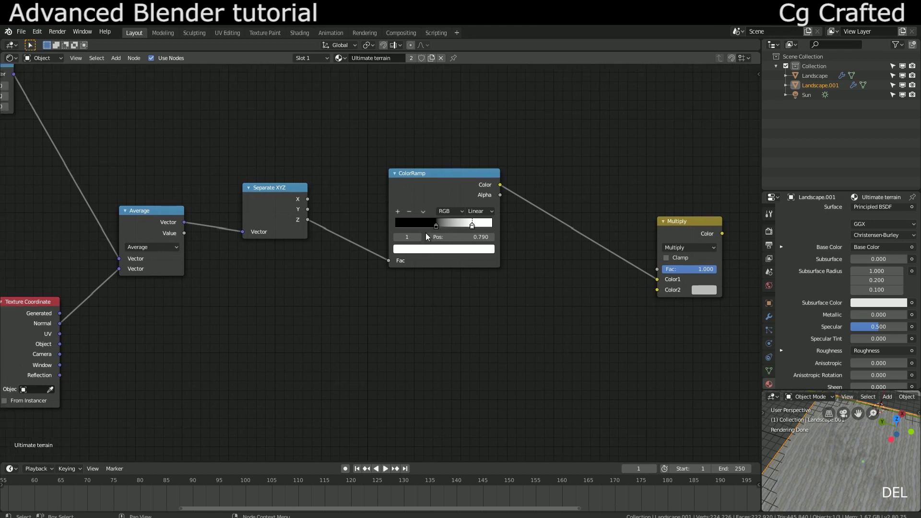
# Move the remaining copied mask nodes down to just above the Rock19 texture nodes.
pyautogui.scroll(-6, 420, 239)
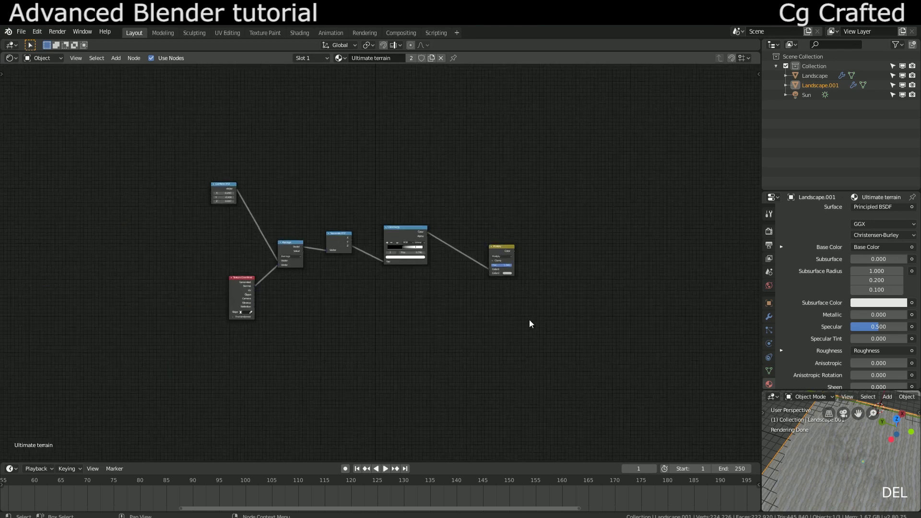
pyautogui.moveTo(575, 350); pyautogui.dragTo(167, 162)
pyautogui.scroll(-1, 202, 212)
pyautogui.moveTo(283, 298); pyautogui.dragTo(273, 215, button='middle')
pyautogui.scroll(3, 273, 215)
pyautogui.press('g')
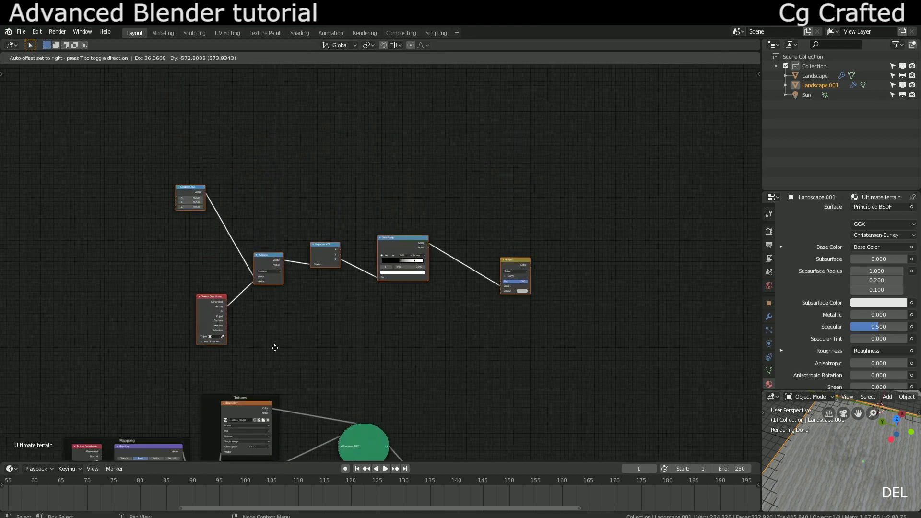
pyautogui.click(269, 348)
pyautogui.click(269, 349)
pyautogui.moveTo(327, 247); pyautogui.dragTo(361, 241, button='middle')
pyautogui.scroll(3, 513, 225)
pyautogui.scroll(2, 382, 264)
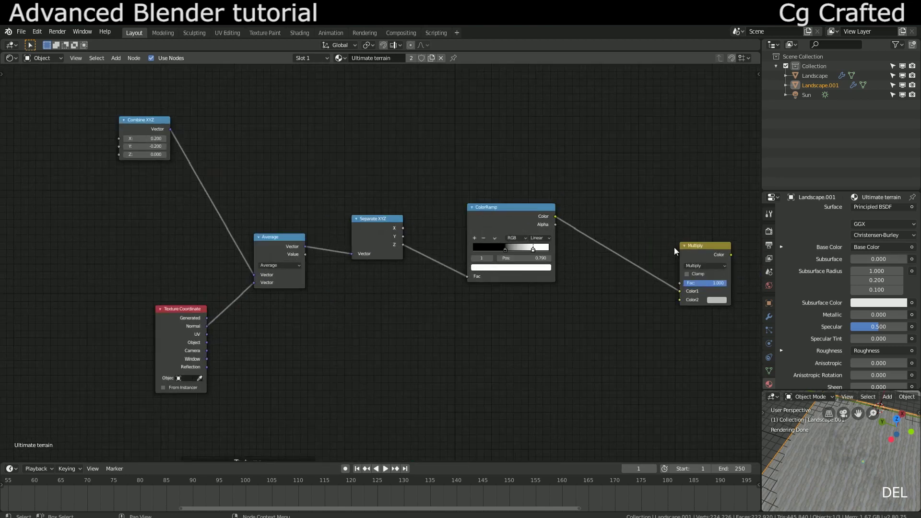
# Preview the copied mask's Multiply node on the landscape and inspect the black-and-white mask.
pyautogui.keyDown('ctrl'); pyautogui.keyDown('shift'); pyautogui.click(719, 246); pyautogui.keyUp('shift'); pyautogui.keyUp('ctrl')
pyautogui.moveTo(820, 449); pyautogui.dragTo(792, 415, button='middle')
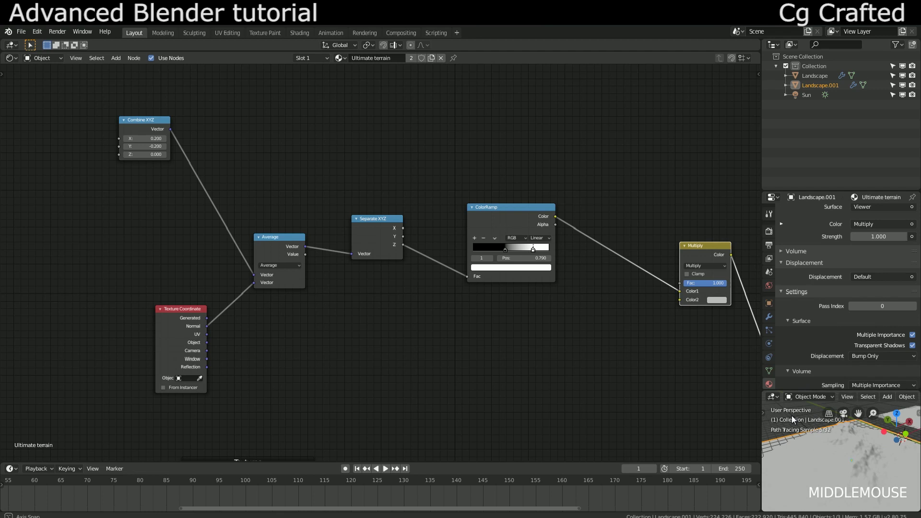
pyautogui.scroll(2, 408, 300)
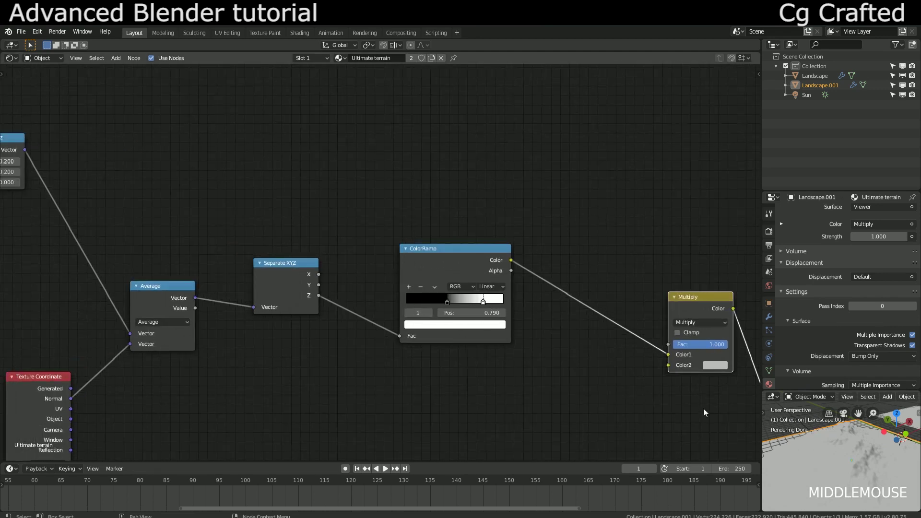
pyautogui.scroll(-1, 487, 320)
pyautogui.scroll(2, 459, 304)
# Try a sharper mask by moving the ColorRamp's black stop close to the white stop, to about 0.736.
pyautogui.moveTo(459, 305); pyautogui.dragTo(492, 309)
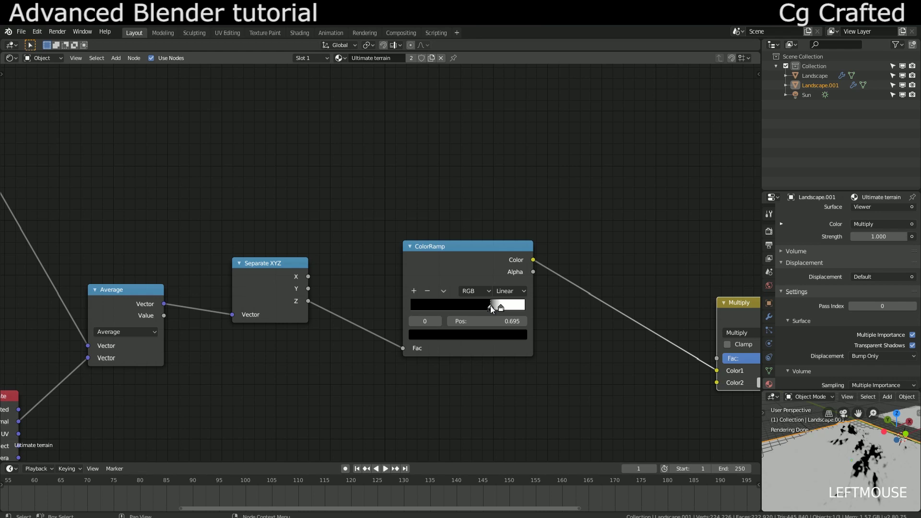
pyautogui.click(501, 308)
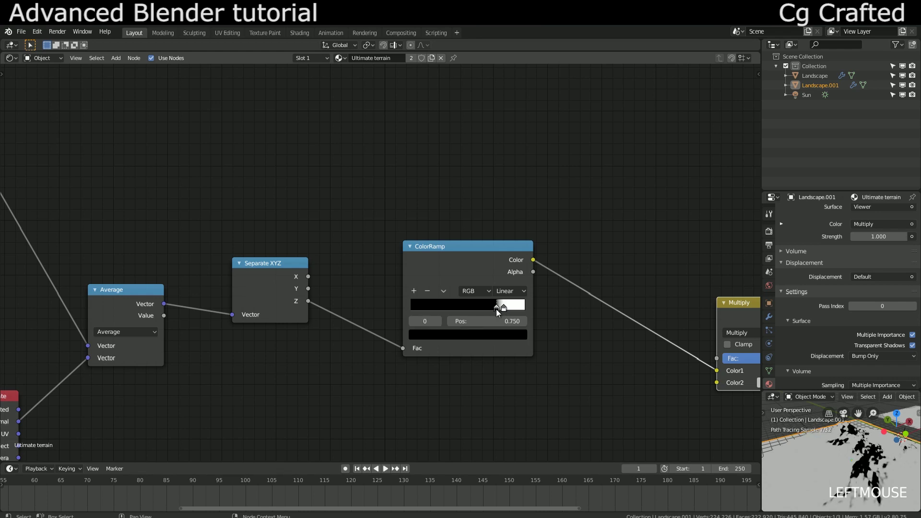
pyautogui.moveTo(496, 309); pyautogui.dragTo(494, 310)
pyautogui.scroll(-2, 426, 320)
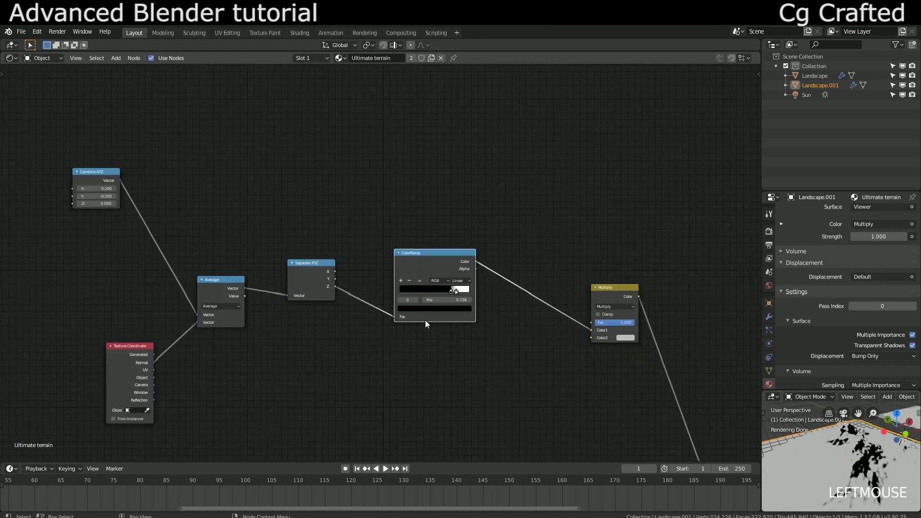
pyautogui.moveTo(425, 321); pyautogui.dragTo(425, 277, button='middle')
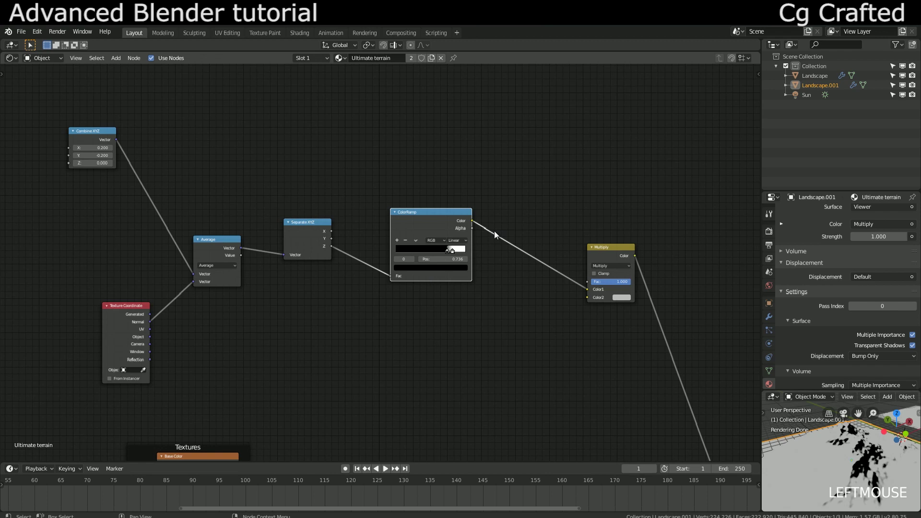
# Set the copied ColorRamp's black stop position to 0.7 and its white stop position to 0.89.
pyautogui.scroll(2, 382, 262)
pyautogui.click(480, 256)
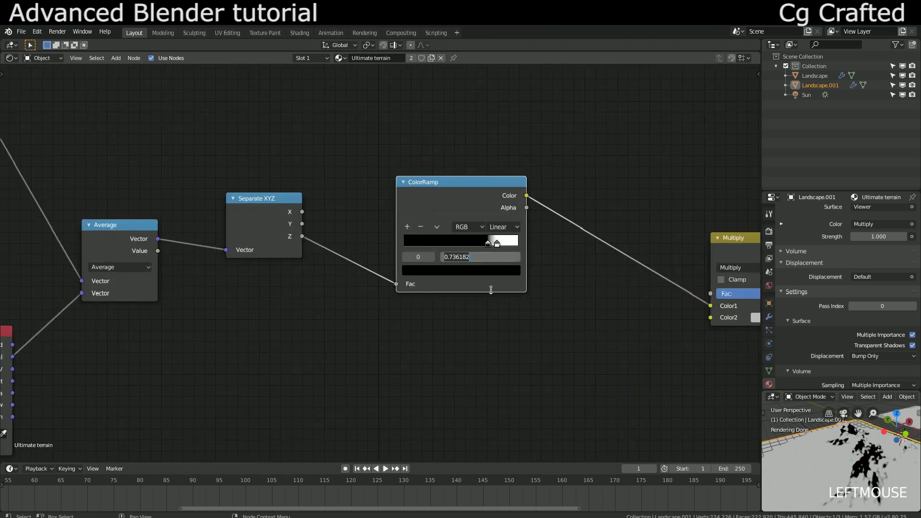
pyautogui.write('0.7')
pyautogui.press('Return')
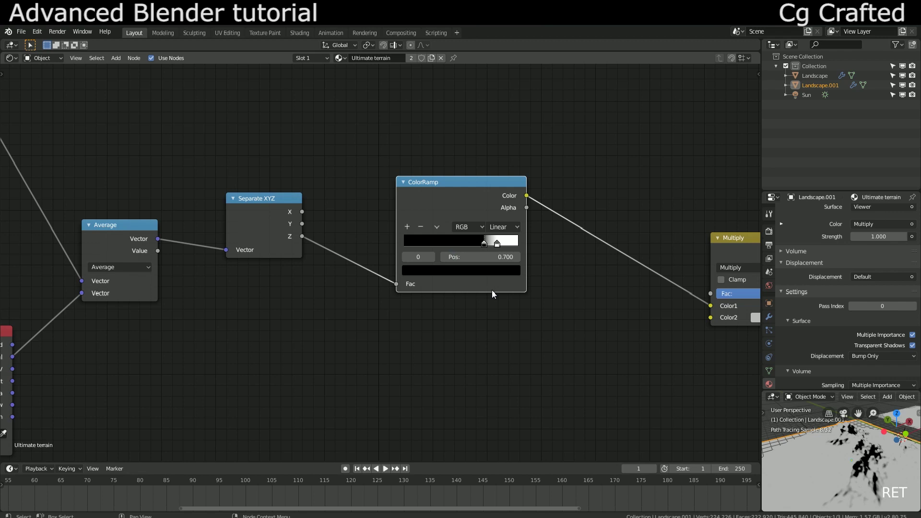
pyautogui.click(497, 244)
pyautogui.click(494, 257)
pyautogui.write('0.89')
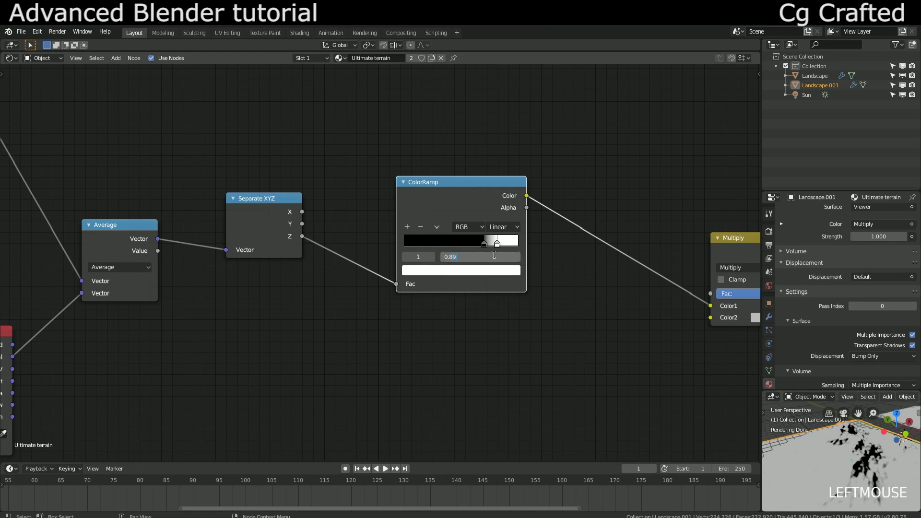
pyautogui.press('Return')
pyautogui.scroll(-3, 495, 288)
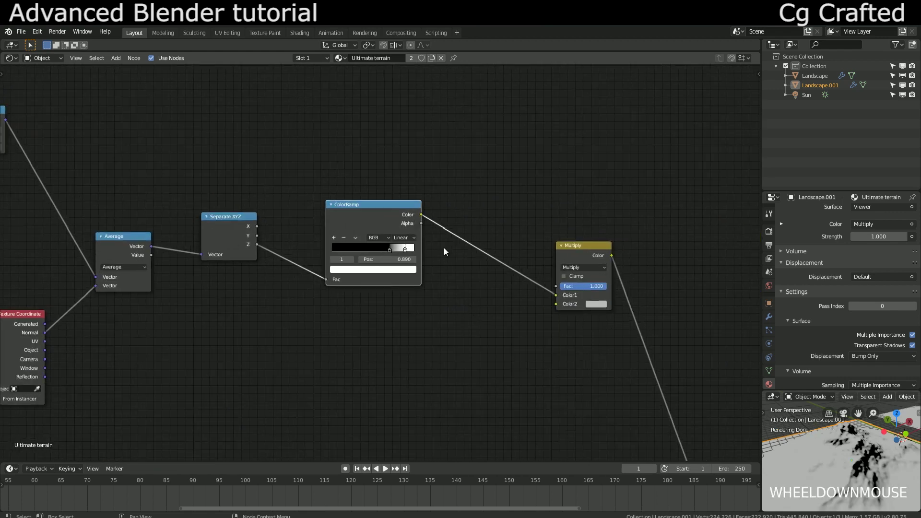
# Delete the Multiply mix node that follows the copied mask's ColorRamp.
pyautogui.click(391, 218)
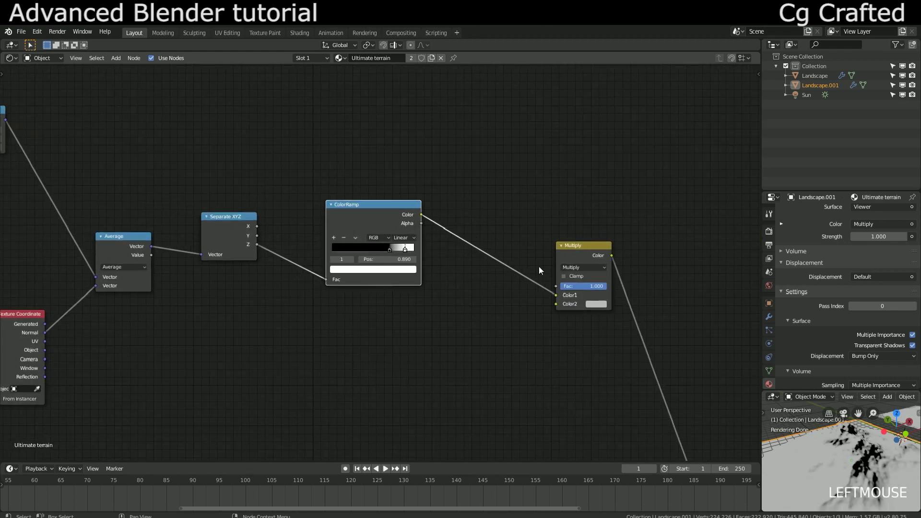
pyautogui.click(574, 268)
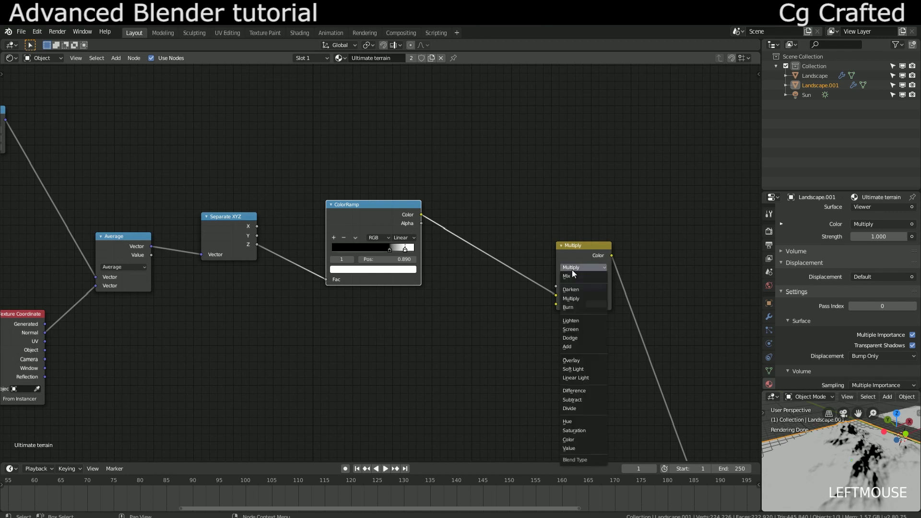
pyautogui.press('Delete')
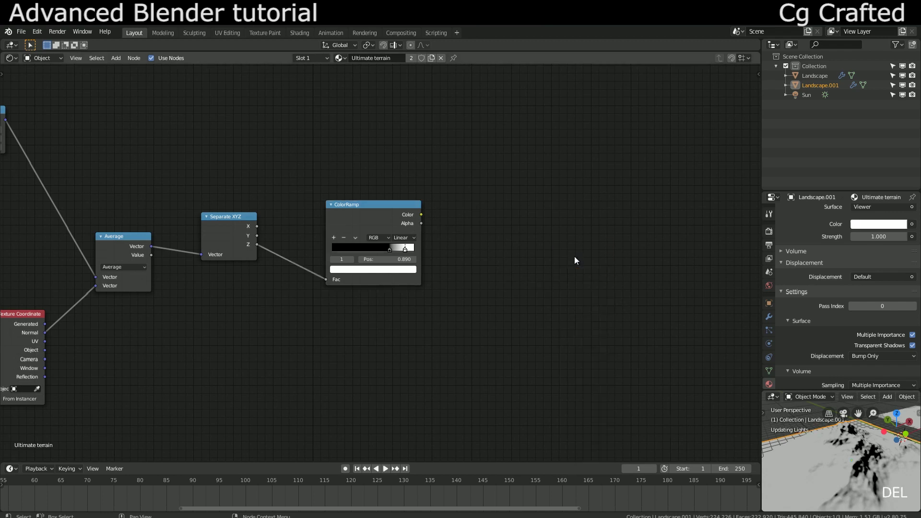
# Add a Math node after the copied mask's ColorRamp and set its operation to Power.
pyautogui.hotkey('shift', 'a')
pyautogui.write('add')
pyautogui.press('Return')
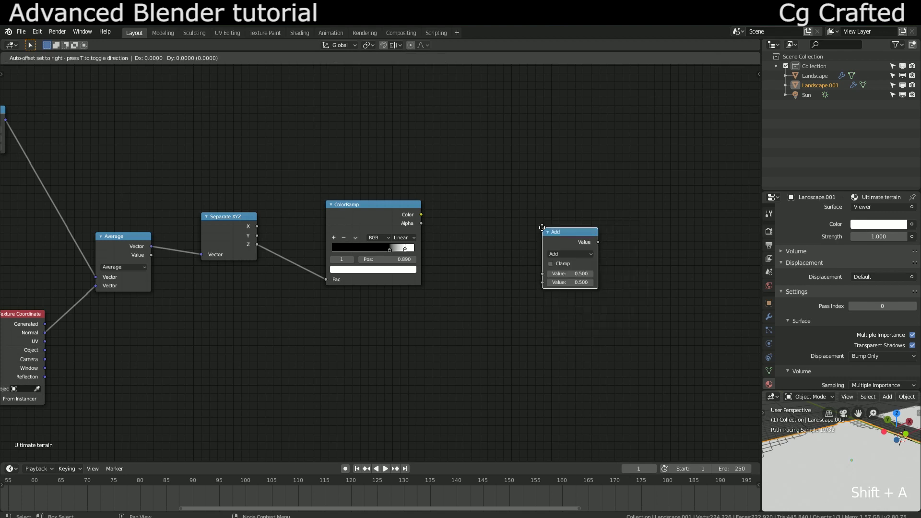
pyautogui.click(543, 228)
pyautogui.scroll(1, 528, 241)
pyautogui.click(535, 243)
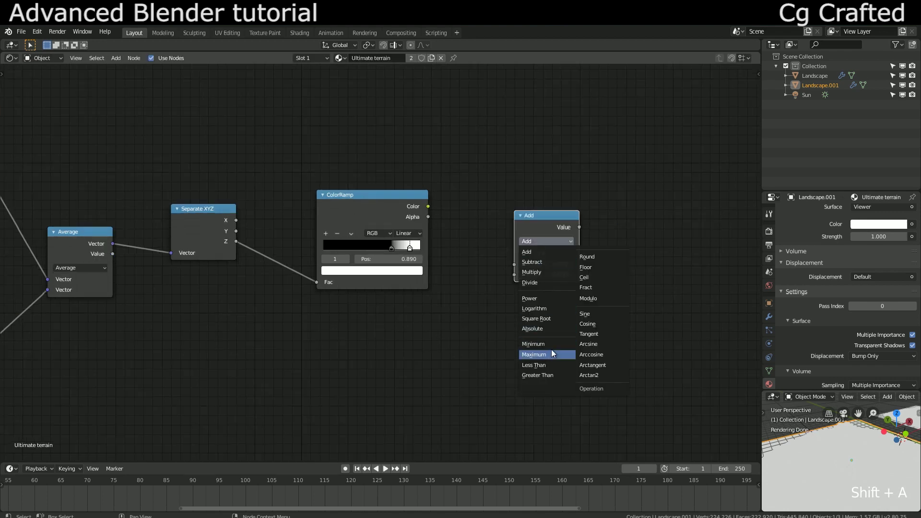
pyautogui.click(536, 299)
# Feed the ColorRamp's color into the Power node's first value and set its second value to 0.6.
pyautogui.moveTo(428, 206); pyautogui.dragTo(513, 267)
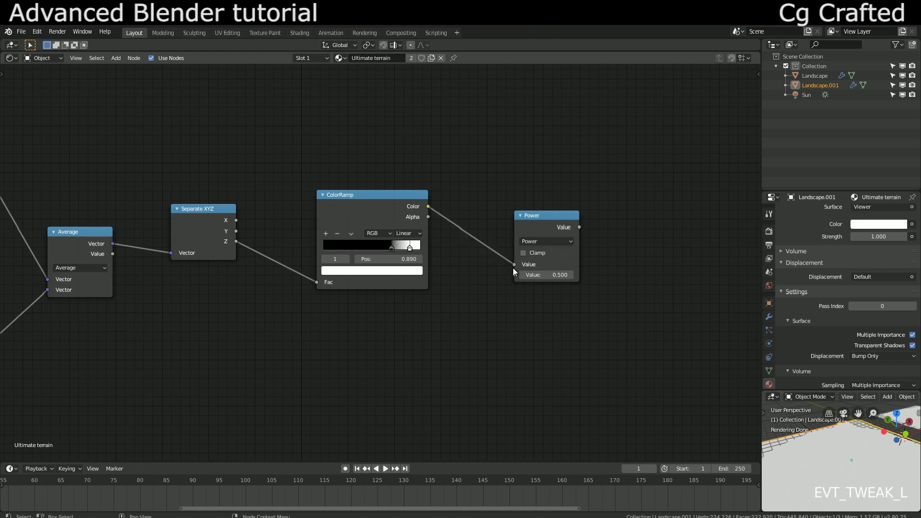
pyautogui.click(559, 275)
pyautogui.write('0.6')
pyautogui.press('Return')
# Preview the Power node on the landscape and inspect the black-and-white mask up close.
pyautogui.keyDown('ctrl'); pyautogui.keyDown('shift'); pyautogui.click(564, 228); pyautogui.keyUp('shift'); pyautogui.keyUp('ctrl')
pyautogui.moveTo(828, 460); pyautogui.dragTo(862, 459, button='middle')
pyautogui.scroll(2, 833, 459)
pyautogui.scroll(-2, 833, 460)
pyautogui.scroll(2, 862, 450)
pyautogui.scroll(-2, 859, 460)
pyautogui.scroll(2, 850, 456)
pyautogui.scroll(-4, 375, 192)
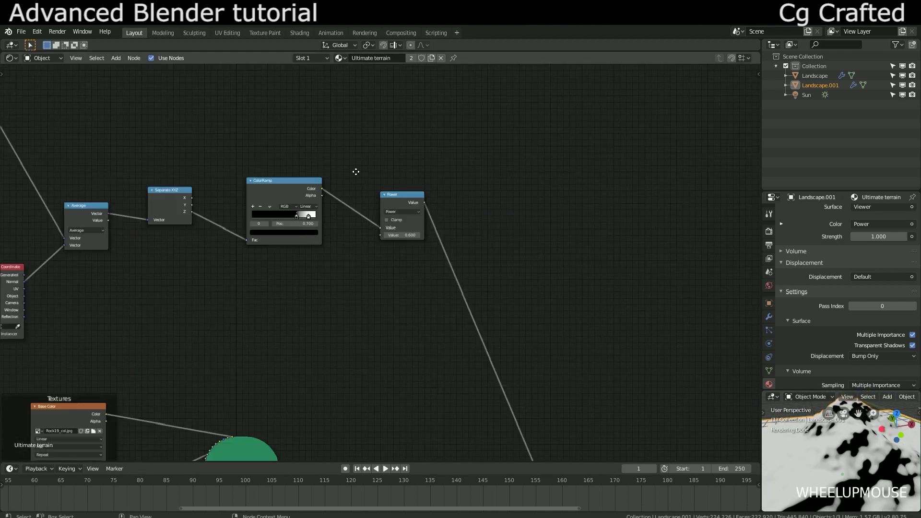
# Add a Mix Shader node beside the Rock19 Principled BSDF.
pyautogui.hotkey('shift', 'a')
pyautogui.click(461, 176)
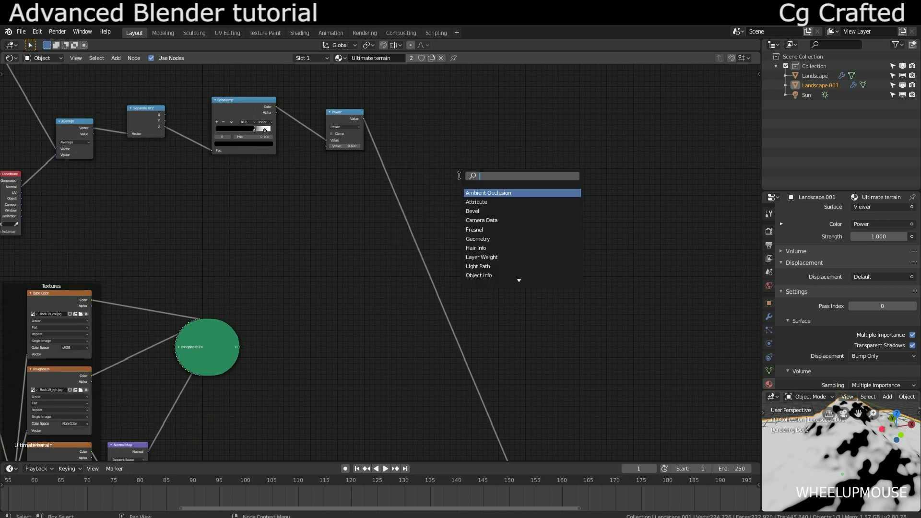
pyautogui.write('mix')
pyautogui.press('Return')
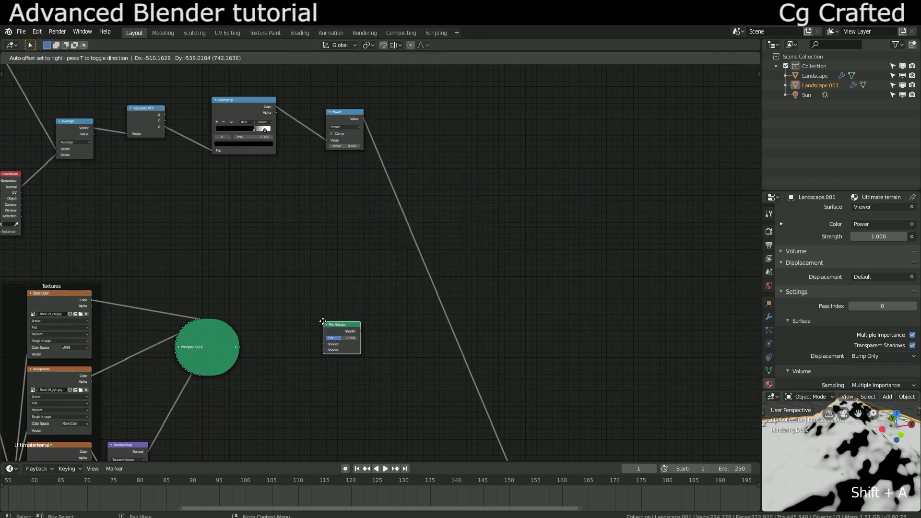
pyautogui.click(320, 318)
# Collapse the green ground Principled BSDF and link the rock shader to the Mix Shader's first shader input and the ground shader to the second.
pyautogui.moveTo(320, 319); pyautogui.dragTo(368, 218, button='middle')
pyautogui.scroll(1, 321, 294)
pyautogui.moveTo(321, 294); pyautogui.dragTo(325, 330, button='middle')
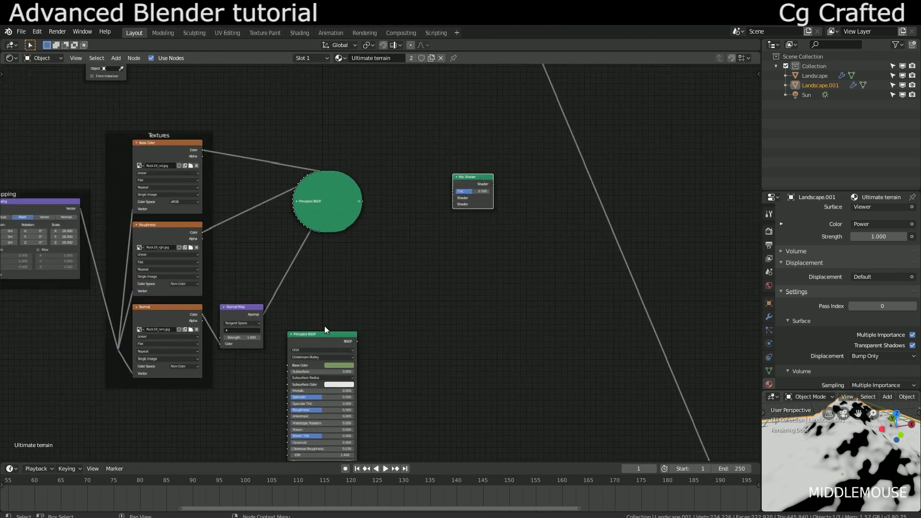
pyautogui.click(293, 334)
pyautogui.scroll(2, 348, 257)
pyautogui.moveTo(333, 264); pyautogui.dragTo(457, 259)
pyautogui.moveTo(325, 446); pyautogui.dragTo(456, 268)
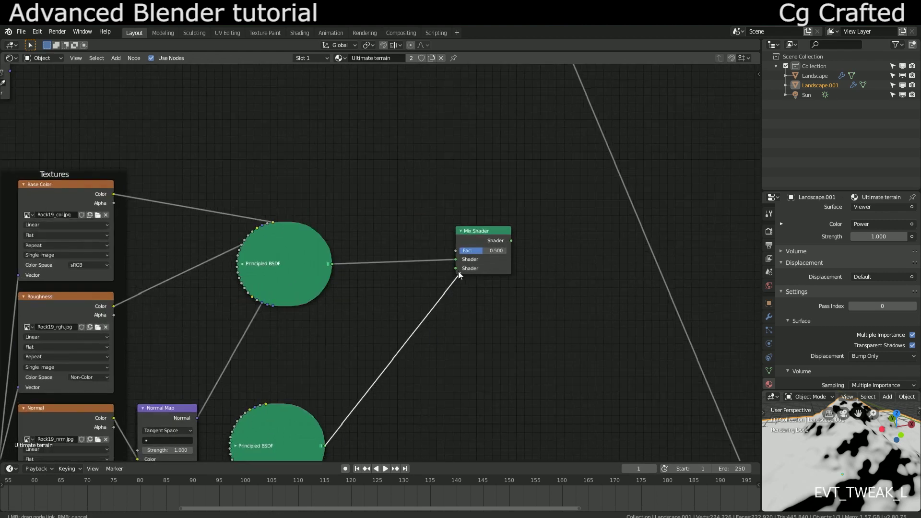
# Drive the Mix Shader's Fac with the Power node and send the Mix Shader to the material output's surface.
pyautogui.scroll(-2, 462, 240)
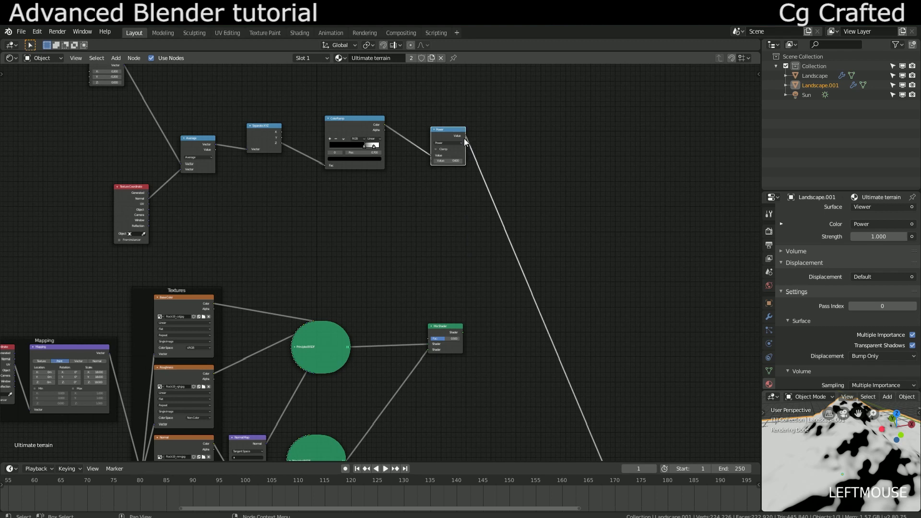
pyautogui.moveTo(447, 131); pyautogui.dragTo(430, 339)
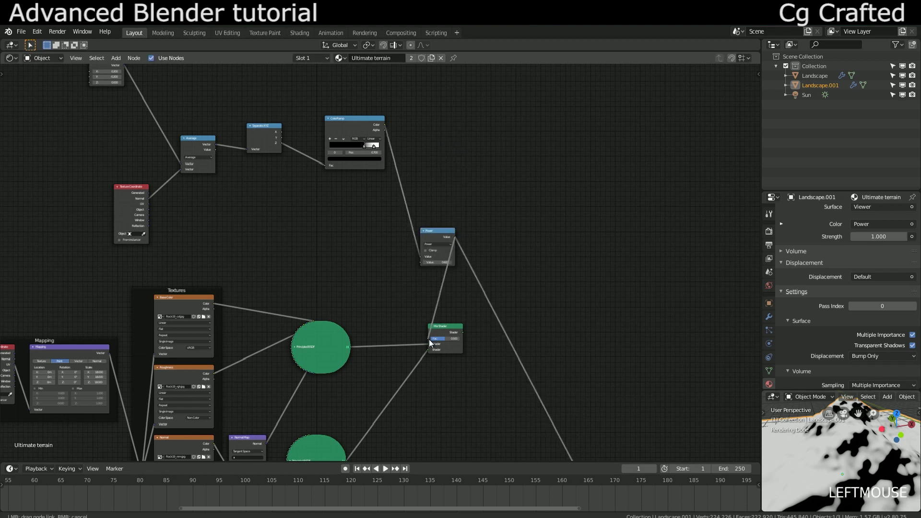
pyautogui.keyDown('ctrl'); pyautogui.keyDown('shift'); pyautogui.click(445, 330); pyautogui.keyUp('shift'); pyautogui.keyUp('ctrl')
# Examine how the rock and green ground shaders blend across the landscape from several angles and distances.
pyautogui.moveTo(827, 461); pyautogui.dragTo(794, 479, button='middle')
pyautogui.scroll(-2, 826, 471)
pyautogui.scroll(4, 817, 454)
pyautogui.scroll(2, 817, 465)
pyautogui.scroll(-3, 817, 463)
pyautogui.scroll(-2, 856, 469)
pyautogui.scroll(2, 852, 464)
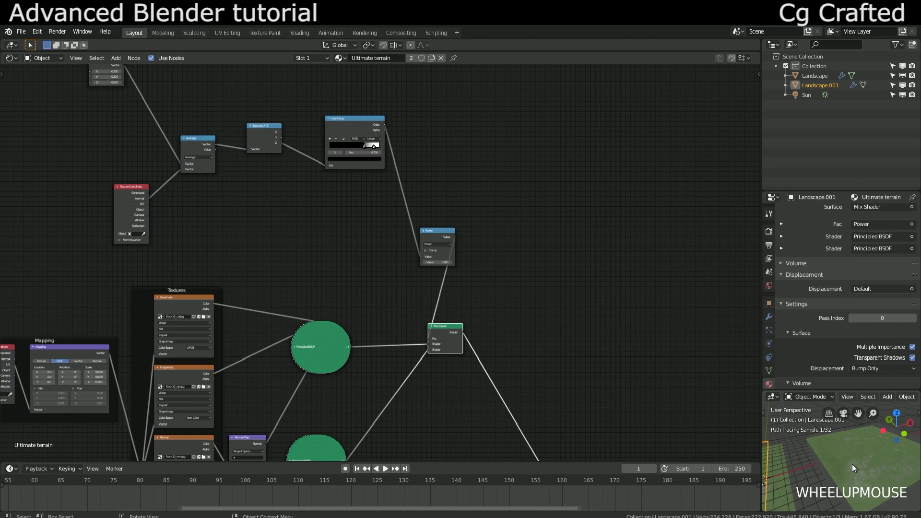
pyautogui.moveTo(852, 465)
pyautogui.mouseDown(button='middle')
pyautogui.moveTo(824, 460)
pyautogui.moveTo(844, 482)
pyautogui.moveTo(920, 484)
pyautogui.moveTo(836, 474)
pyautogui.moveTo(834, 463)
pyautogui.mouseUp(button='middle')
pyautogui.scroll(3, 798, 436)
pyautogui.scroll(-3, 800, 440)
pyautogui.scroll(-2, 837, 479)
pyautogui.scroll(3, 834, 474)
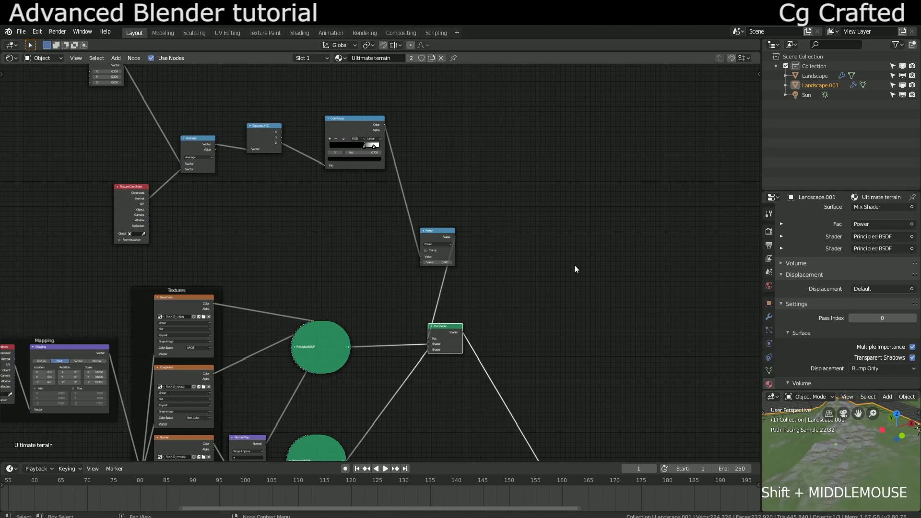
# Move the Material Output node up beside the Mix Shader.
pyautogui.keyDown('shift'); pyautogui.moveTo(575, 266); pyautogui.dragTo(426, 136, button='middle'); pyautogui.keyUp('shift')
pyautogui.scroll(-3, 432, 182)
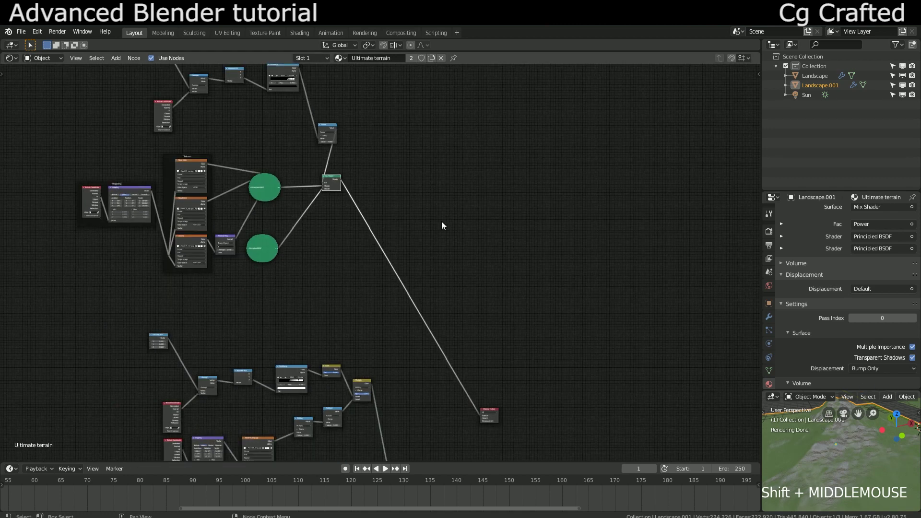
pyautogui.keyDown('shift'); pyautogui.moveTo(442, 221); pyautogui.dragTo(432, 198, button='middle'); pyautogui.keyUp('shift')
pyautogui.moveTo(483, 389); pyautogui.dragTo(415, 182)
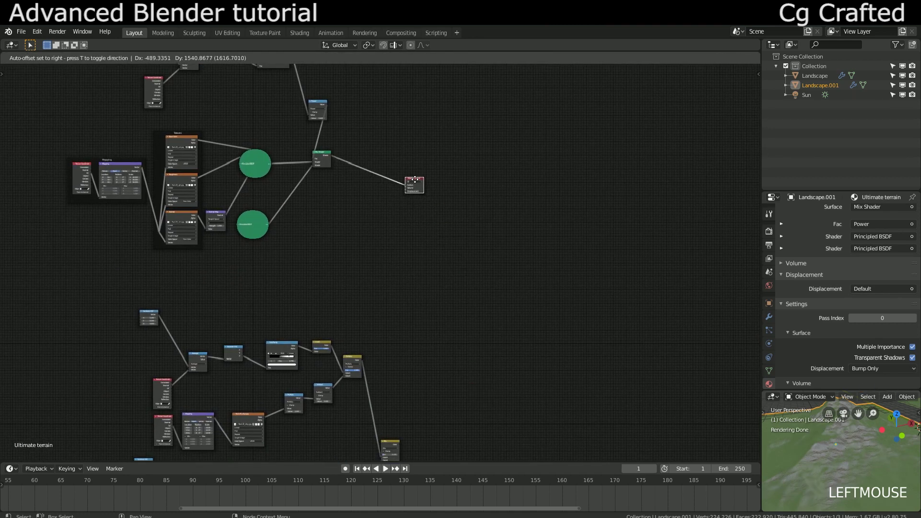
pyautogui.scroll(6, 339, 140)
pyautogui.moveTo(339, 138); pyautogui.dragTo(383, 301, button='middle')
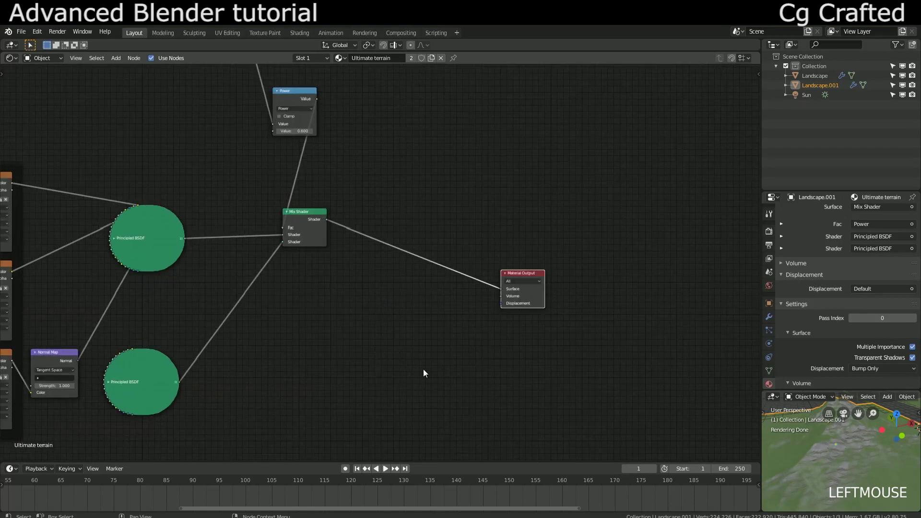
# Move the final color Mix node up from the lower mask network and place the Material Output beyond it, leaving space between them.
pyautogui.scroll(2, 423, 369)
pyautogui.keyDown('shift'); pyautogui.moveTo(423, 369); pyautogui.dragTo(381, 214, button='middle'); pyautogui.keyUp('shift')
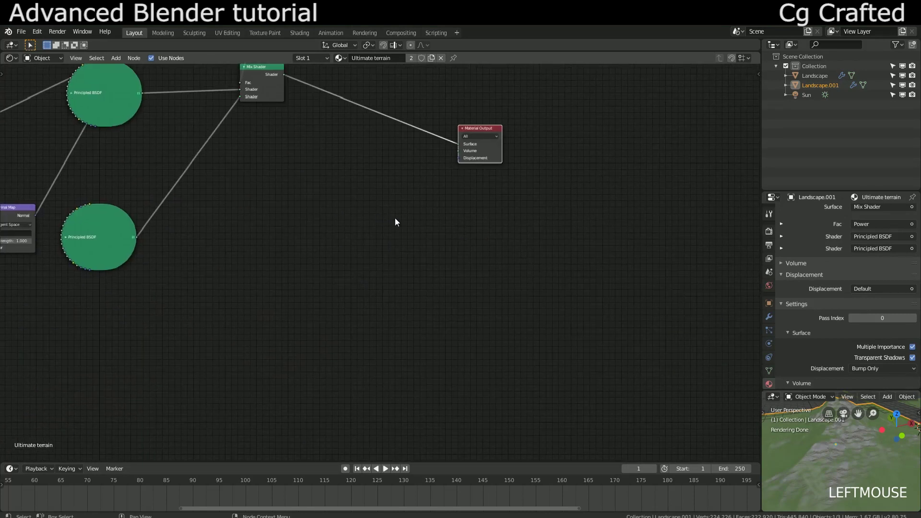
pyautogui.scroll(-6, 396, 218)
pyautogui.moveTo(389, 424); pyautogui.dragTo(374, 269, button='middle')
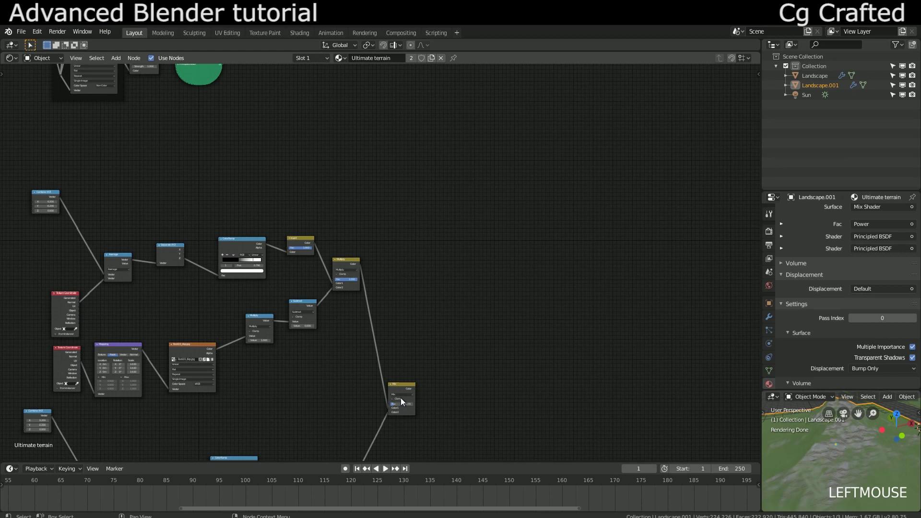
pyautogui.moveTo(402, 389); pyautogui.dragTo(400, 156)
pyautogui.moveTo(399, 191); pyautogui.dragTo(413, 336, button='middle')
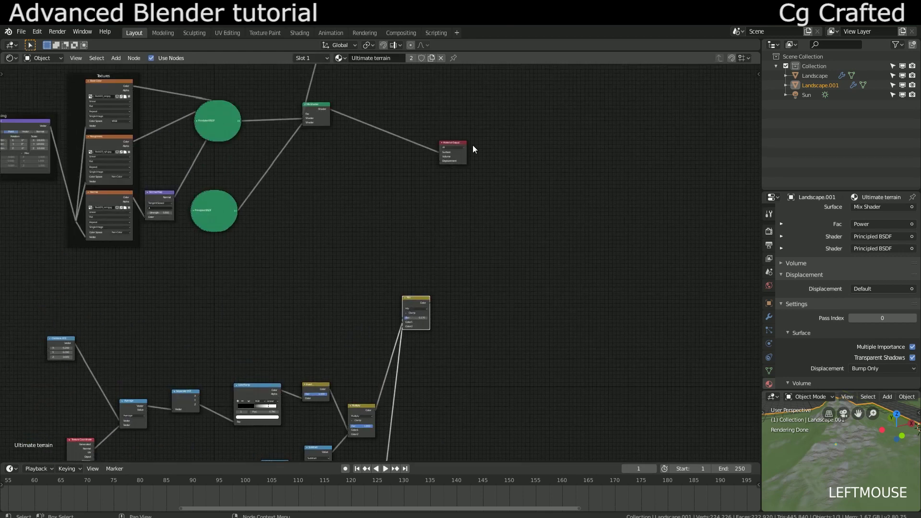
pyautogui.moveTo(462, 146); pyautogui.dragTo(551, 225)
pyautogui.moveTo(416, 296); pyautogui.dragTo(438, 307)
# Add a Displacement node between the color Mix node and the Material Output.
pyautogui.scroll(4, 453, 257)
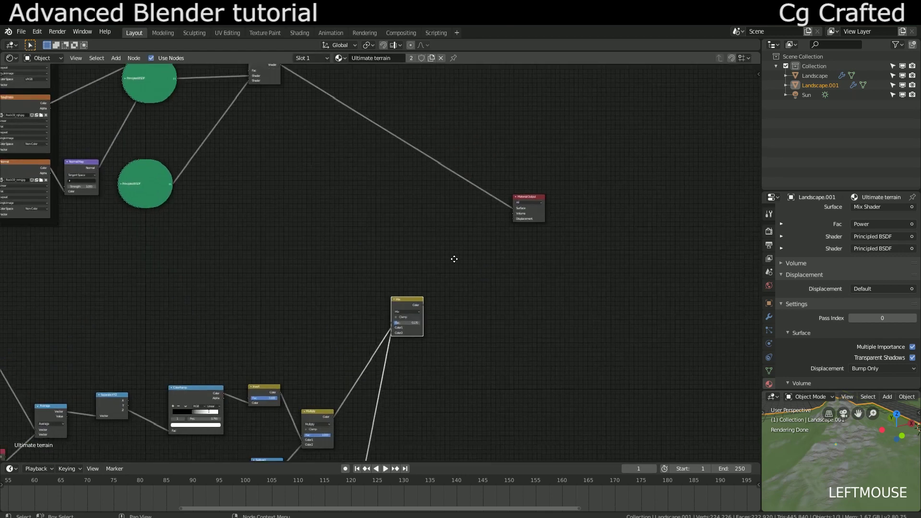
pyautogui.hotkey('shift', 'a')
pyautogui.click(409, 242)
pyautogui.write('disp')
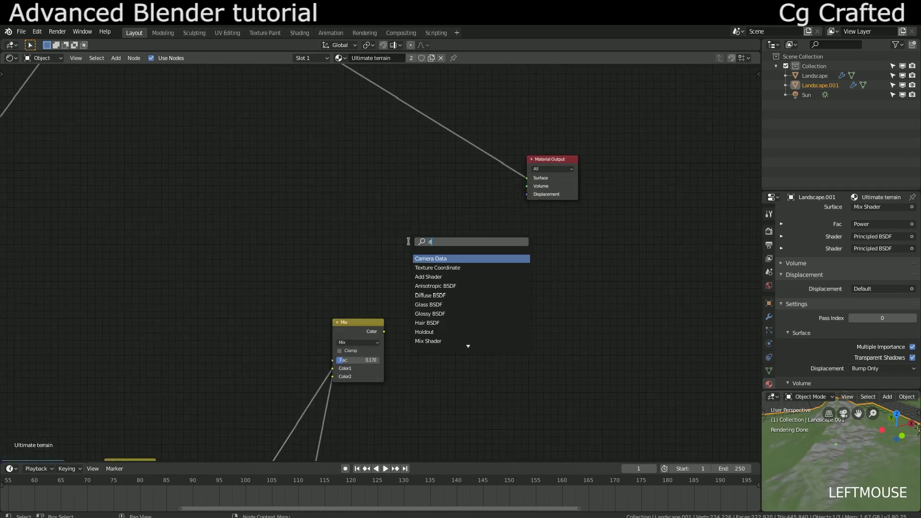
pyautogui.press('Return')
pyautogui.click(431, 242)
pyautogui.scroll(2, 422, 249)
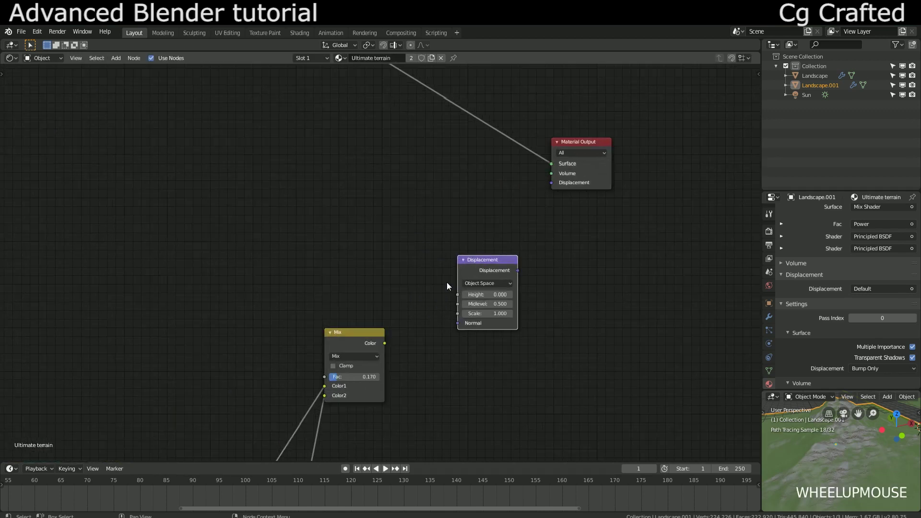
# Feed the Mix node's color into the Displacement node's Height and set its Scale to 0.1.
pyautogui.moveTo(385, 350); pyautogui.dragTo(463, 299)
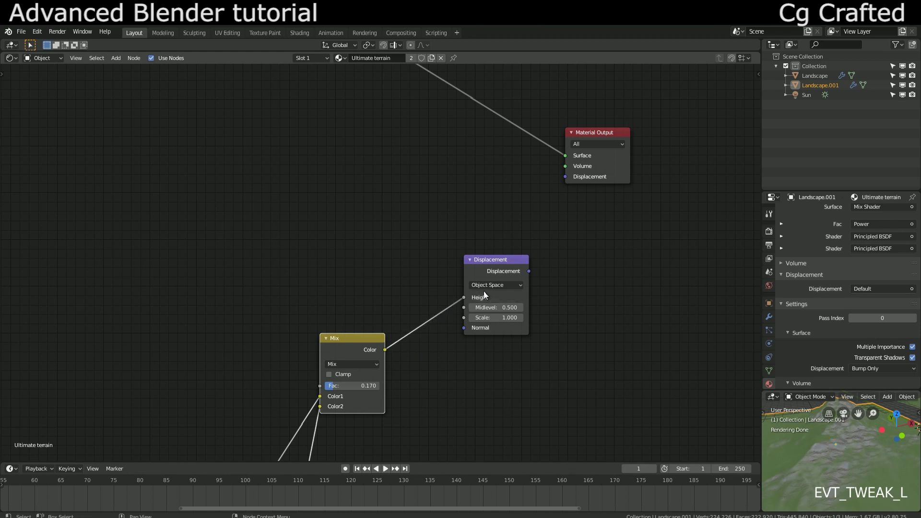
pyautogui.scroll(2, 480, 310)
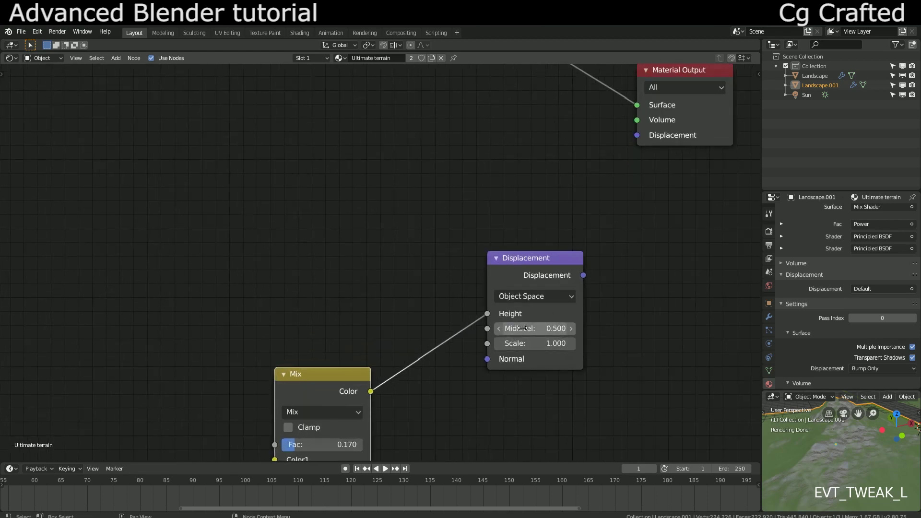
pyautogui.scroll(-2, 507, 336)
pyautogui.moveTo(506, 342); pyautogui.dragTo(445, 348, button='middle')
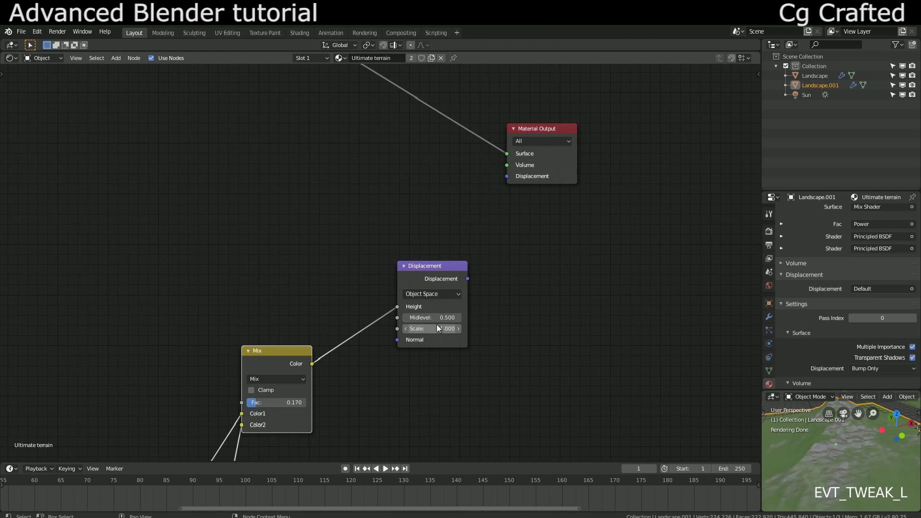
pyautogui.scroll(1, 437, 319)
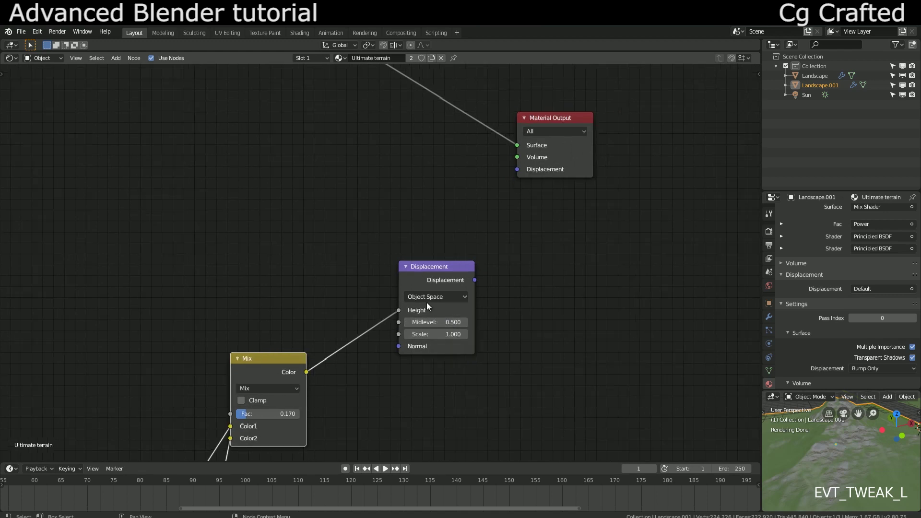
pyautogui.scroll(1, 473, 350)
pyautogui.moveTo(483, 365); pyautogui.dragTo(470, 344, button='middle')
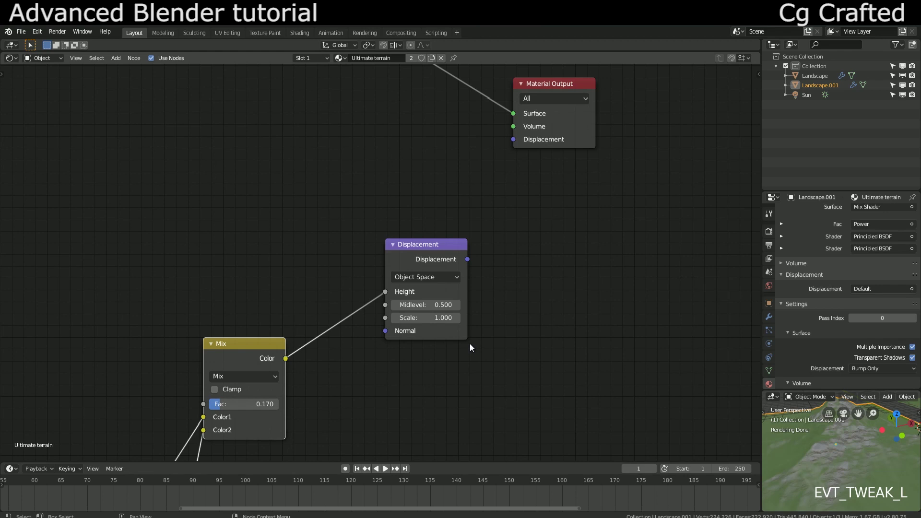
pyautogui.scroll(1, 434, 322)
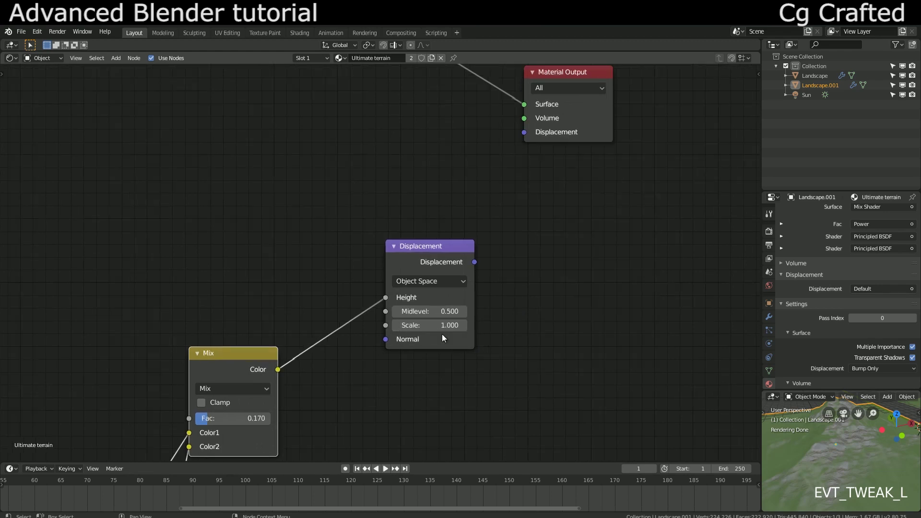
pyautogui.click(437, 326)
pyautogui.write('0.1')
pyautogui.press('Return')
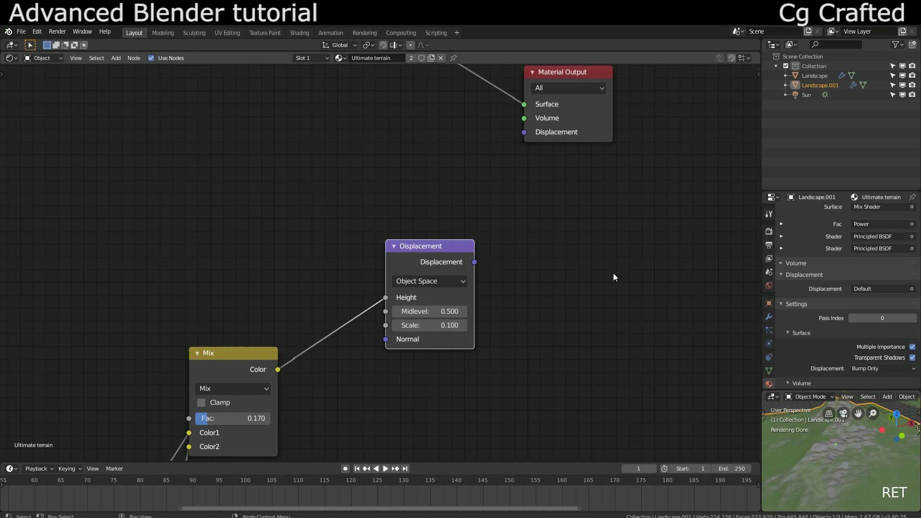
# Connect the Displacement node's output to the Material Output's Displacement input.
pyautogui.scroll(-3, 614, 272)
pyautogui.moveTo(530, 208); pyautogui.dragTo(523, 274, button='middle')
pyautogui.moveTo(451, 327); pyautogui.dragTo(457, 305)
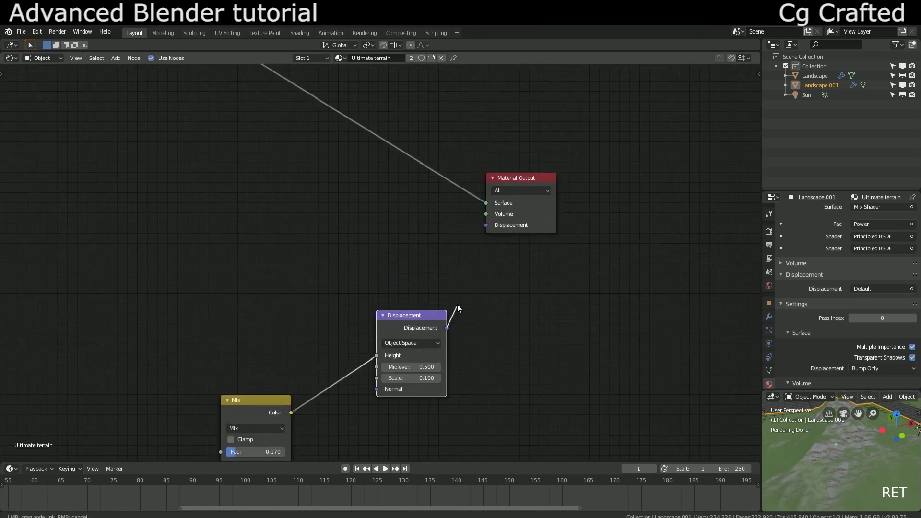
pyautogui.moveTo(478, 275); pyautogui.dragTo(486, 225)
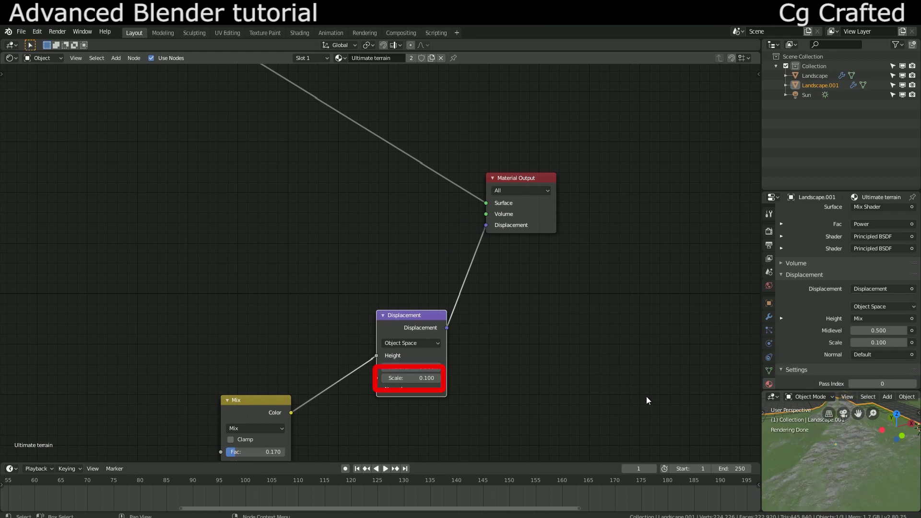
# Examine the landscape from farther away and other angles with the displacement connected.
pyautogui.scroll(-4, 647, 396)
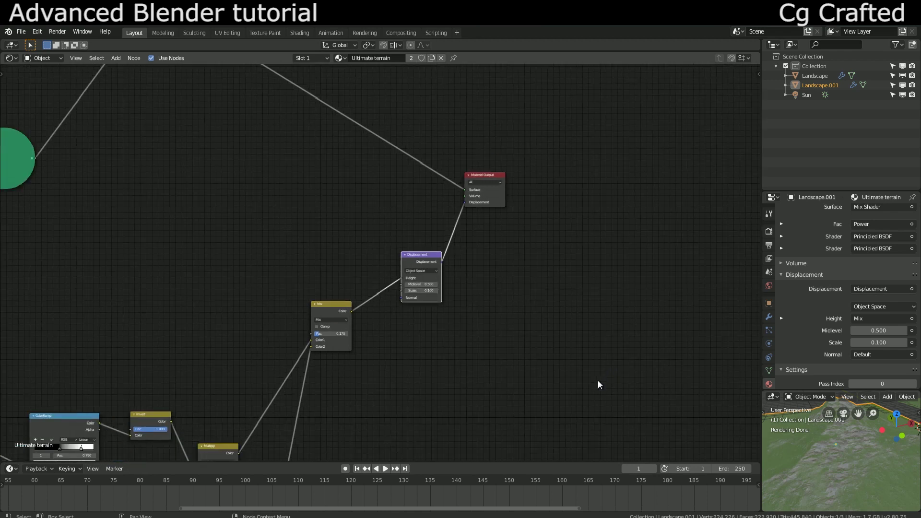
pyautogui.moveTo(853, 491)
pyautogui.mouseDown(button='middle')
pyautogui.moveTo(813, 467)
pyautogui.moveTo(895, 471)
pyautogui.moveTo(878, 456)
pyautogui.moveTo(892, 457)
pyautogui.moveTo(790, 447)
pyautogui.moveTo(768, 436)
pyautogui.mouseUp(button='middle')
pyautogui.scroll(-2, 828, 455)
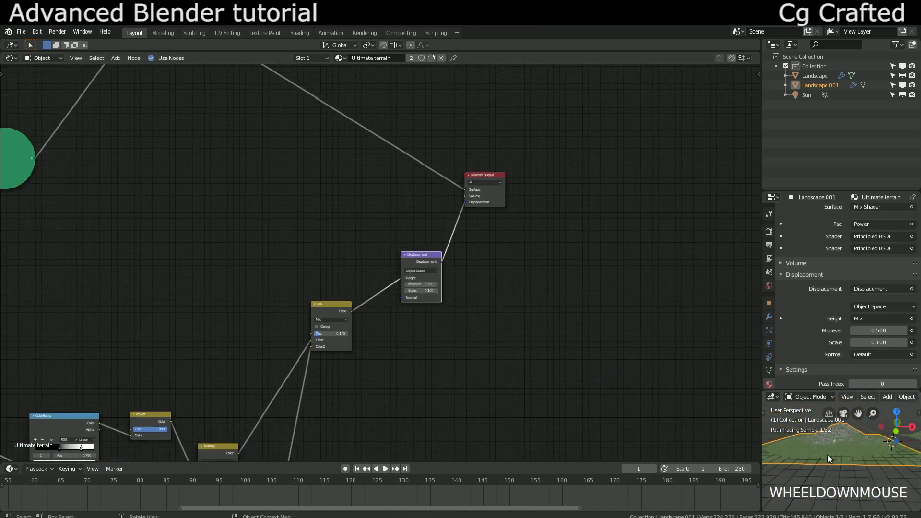
pyautogui.moveTo(828, 454); pyautogui.dragTo(866, 462, button='middle')
pyautogui.scroll(-2, 865, 462)
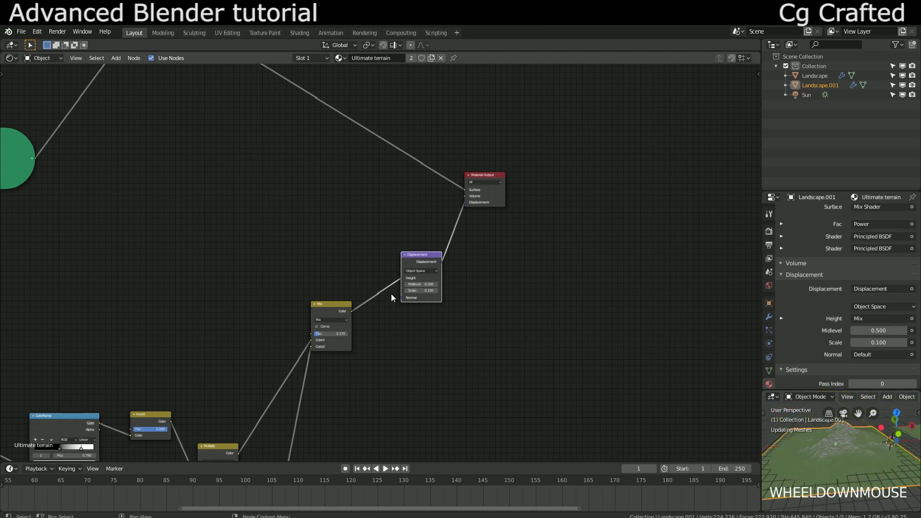
pyautogui.scroll(2, 402, 322)
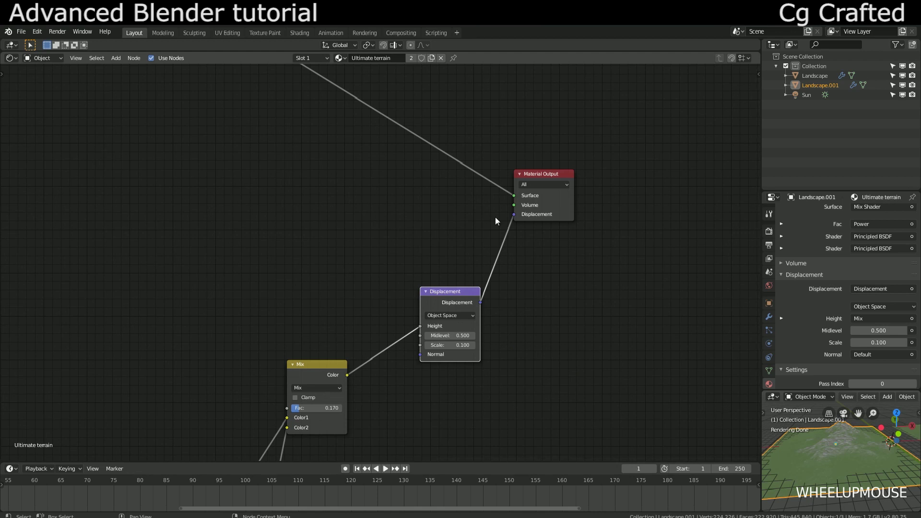
# Reposition the Material Output and Displacement nodes closer together beside the color Mix node.
pyautogui.moveTo(510, 183); pyautogui.dragTo(496, 184)
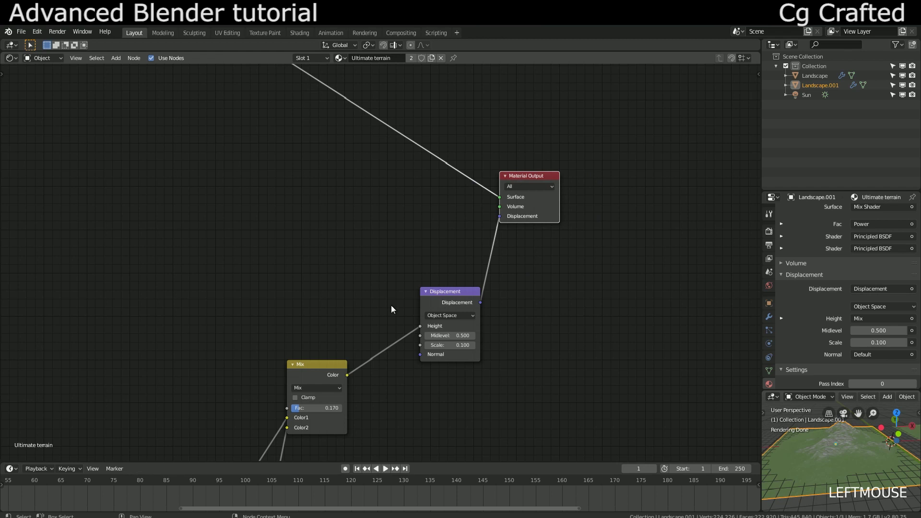
pyautogui.moveTo(436, 293)
pyautogui.mouseDown()
pyautogui.moveTo(273, 154)
pyautogui.moveTo(409, 299)
pyautogui.moveTo(430, 284)
pyautogui.mouseUp()
pyautogui.scroll(-3, 454, 224)
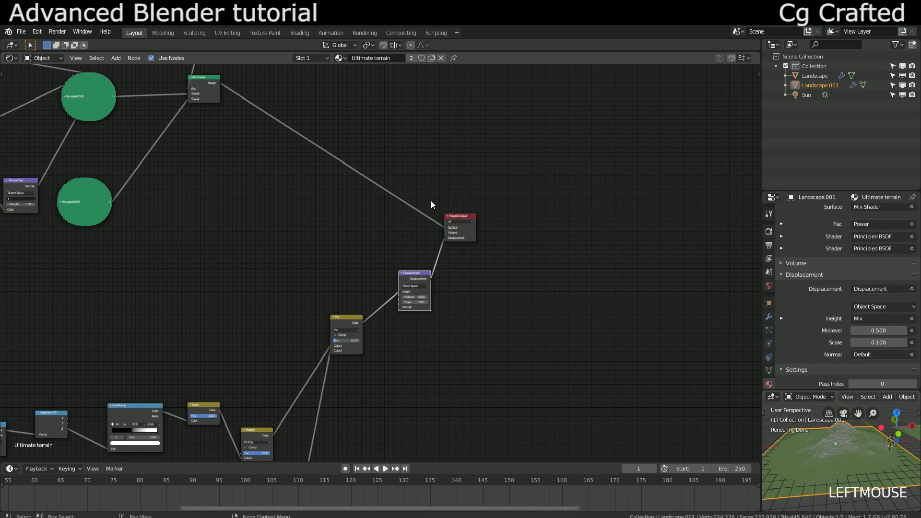
# Check the landscape's adaptive Subdivision modifier settings and inspect the terrain surface up close.
pyautogui.click(769, 316)
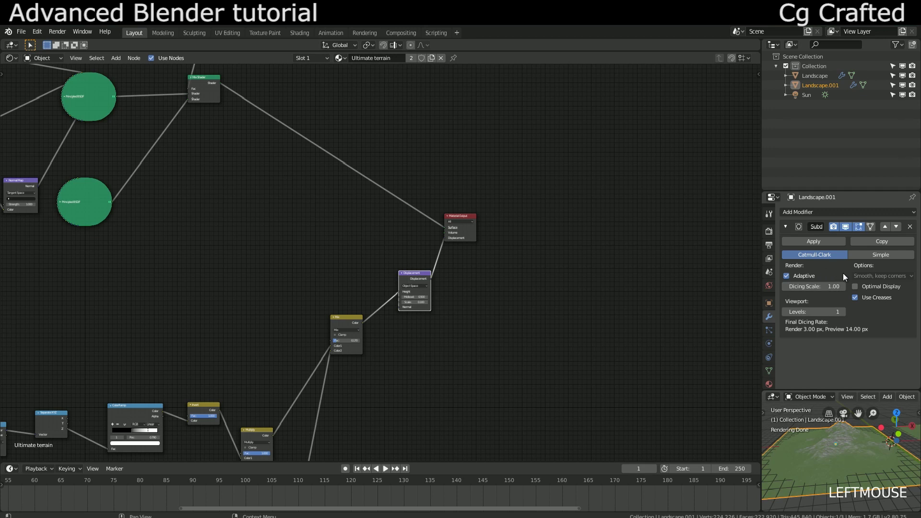
pyautogui.scroll(4, 834, 440)
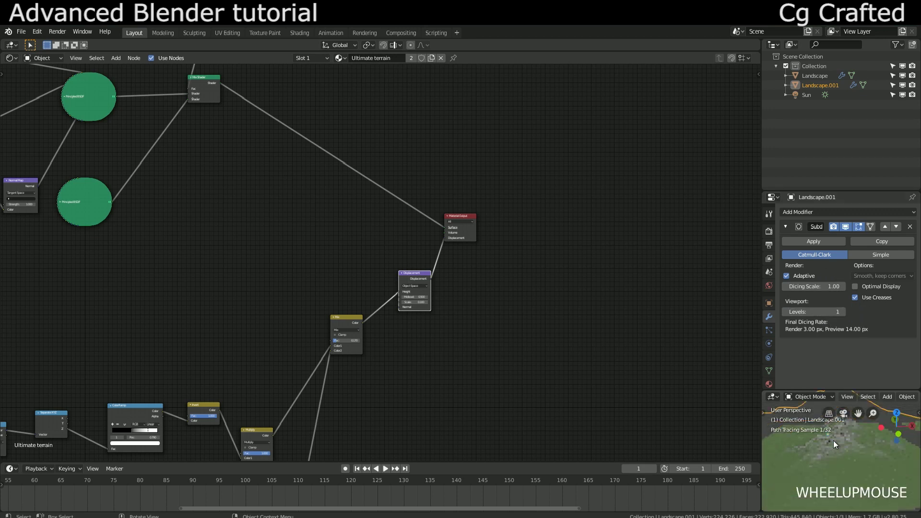
pyautogui.scroll(-4, 832, 453)
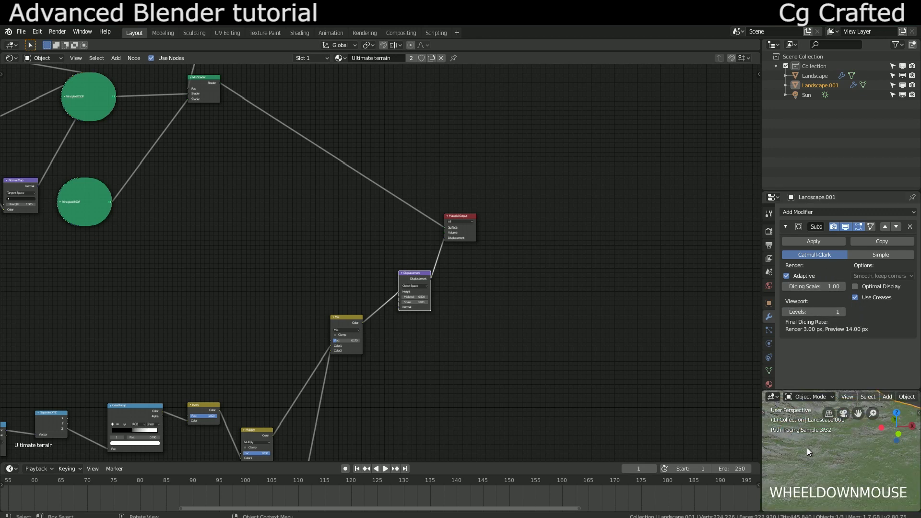
pyautogui.scroll(-2, 773, 288)
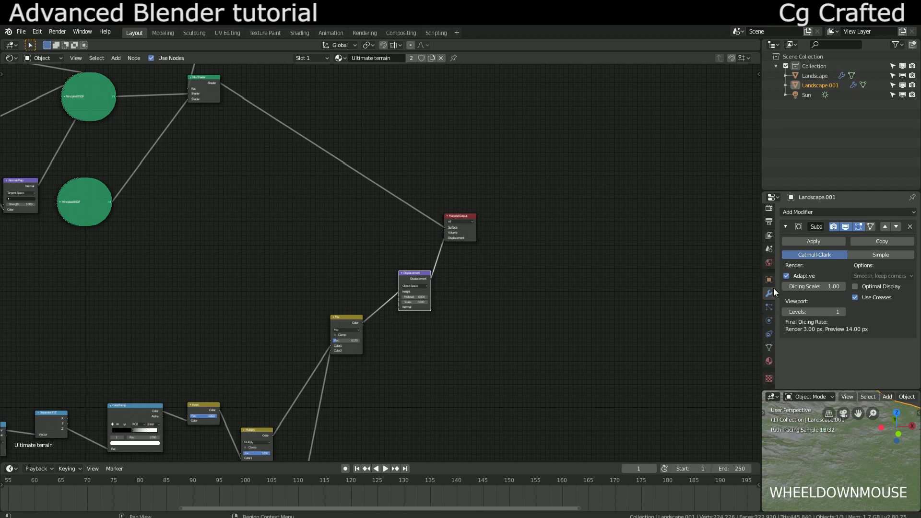
# Set the Ultimate terrain material's surface displacement method to Displacement Only in its settings.
pyautogui.click(769, 361)
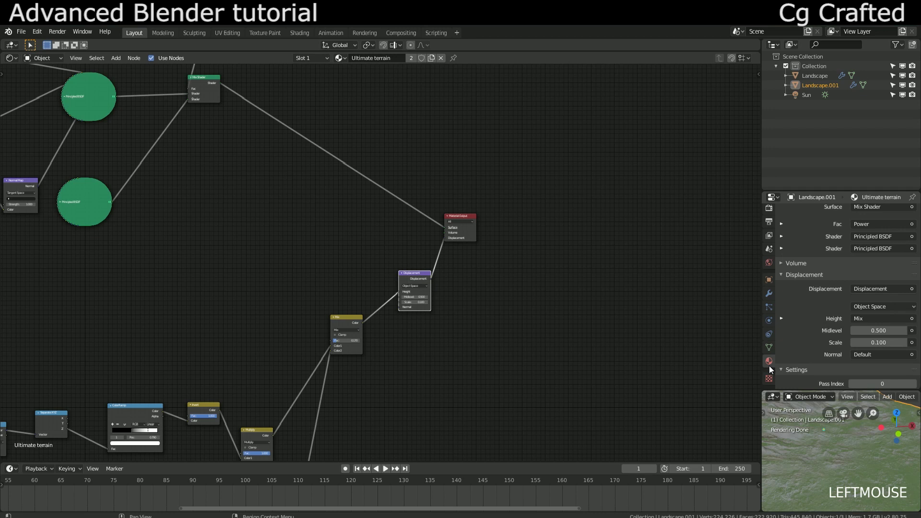
pyautogui.scroll(3, 784, 335)
pyautogui.click(787, 334)
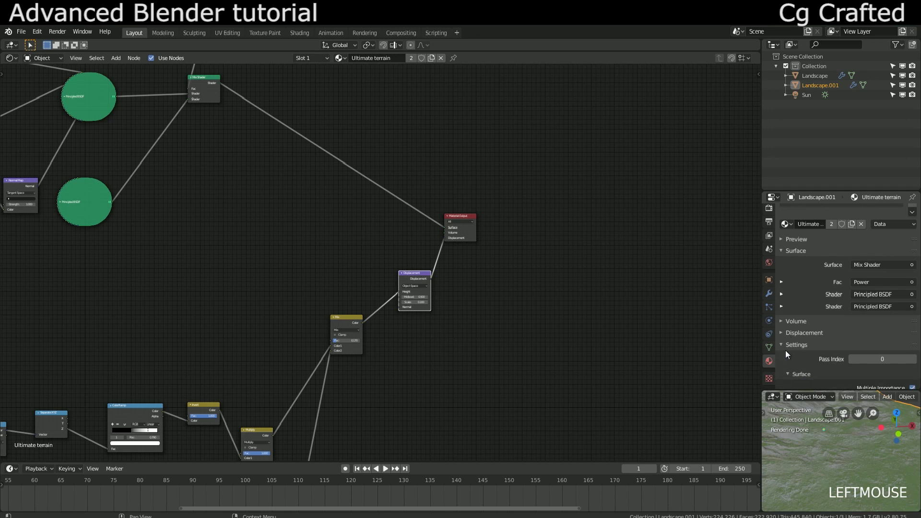
pyautogui.click(784, 345)
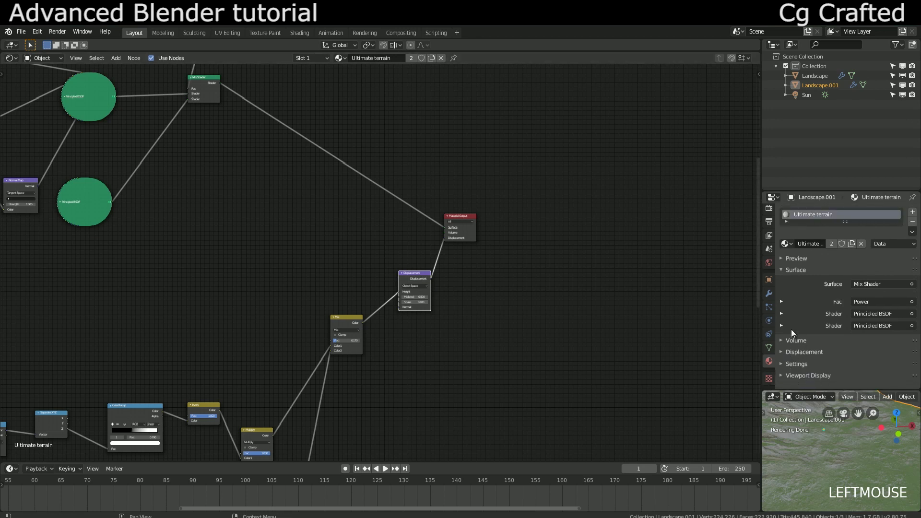
pyautogui.click(803, 353)
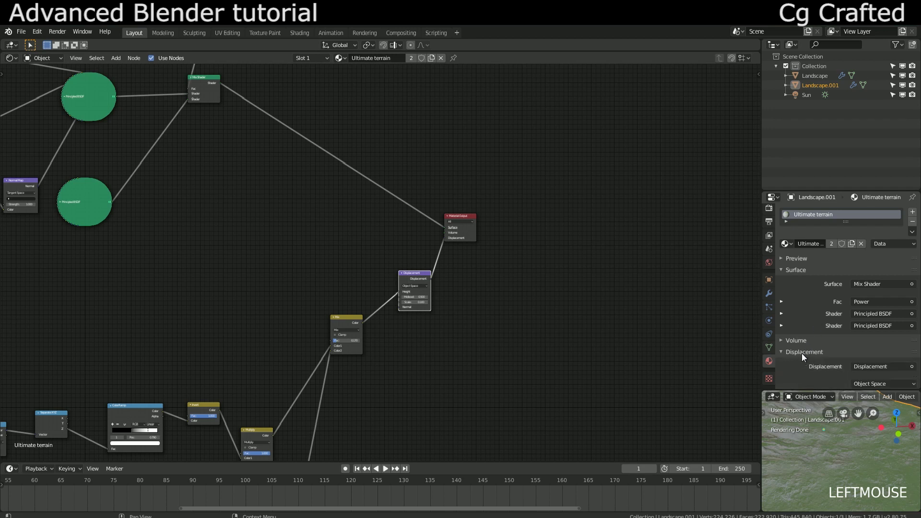
pyautogui.scroll(-4, 802, 353)
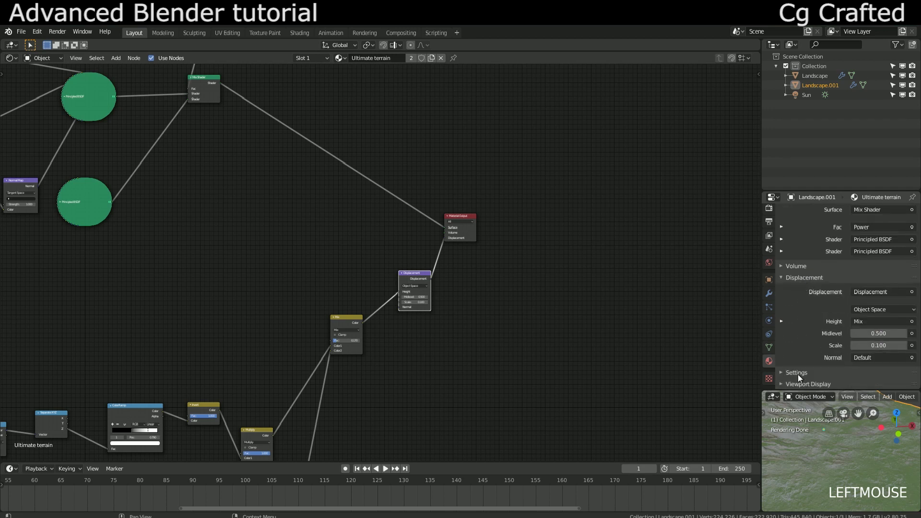
pyautogui.click(798, 374)
pyautogui.scroll(-1, 810, 341)
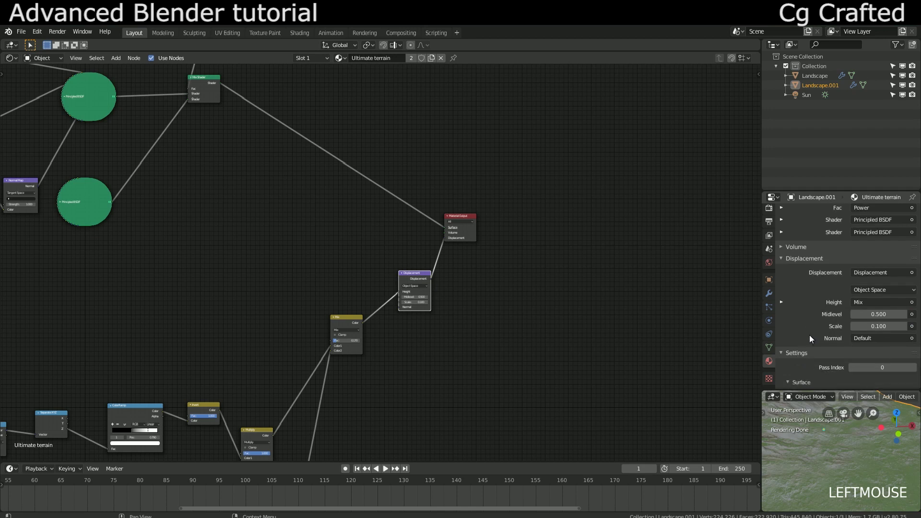
pyautogui.scroll(-1, 809, 335)
pyautogui.scroll(-2, 833, 317)
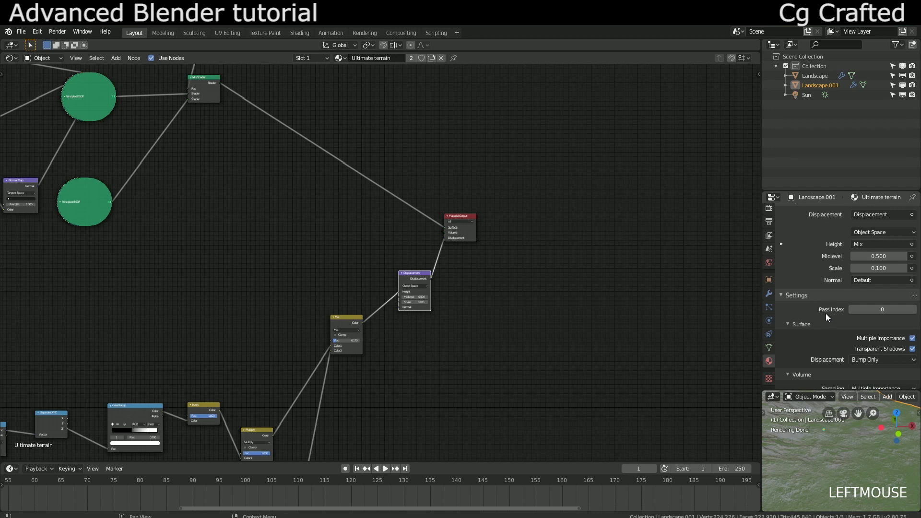
pyautogui.scroll(-1, 825, 317)
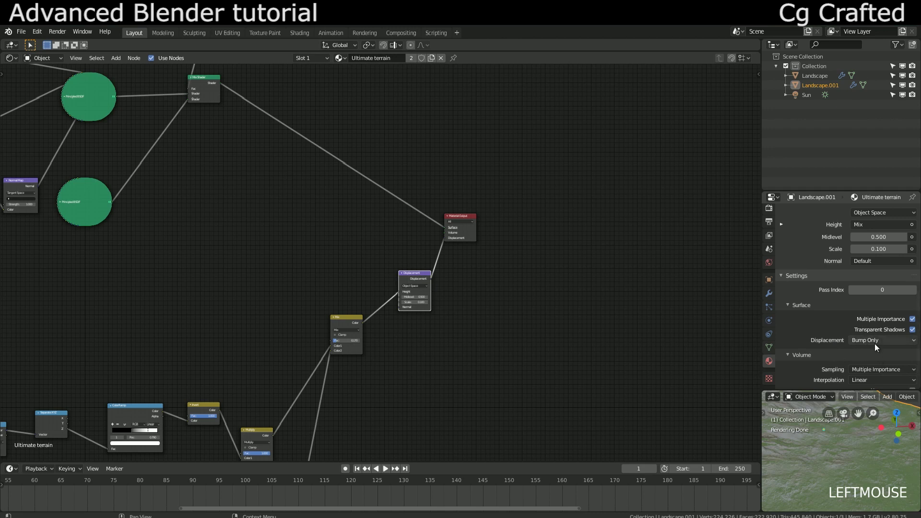
pyautogui.scroll(-1, 839, 299)
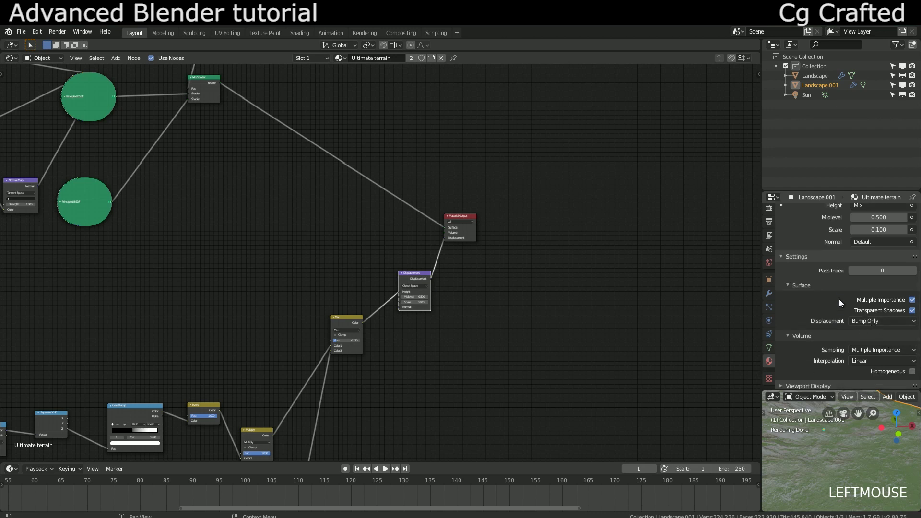
pyautogui.click(865, 321)
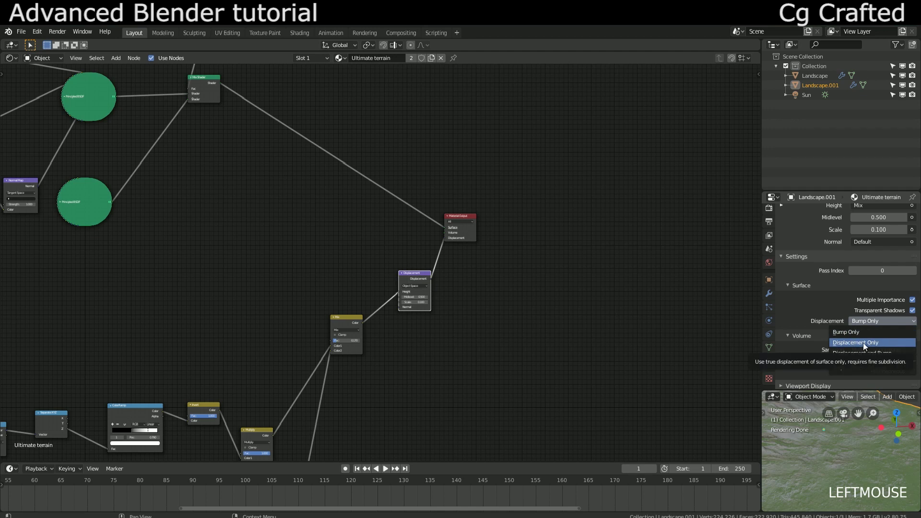
pyautogui.click(837, 429)
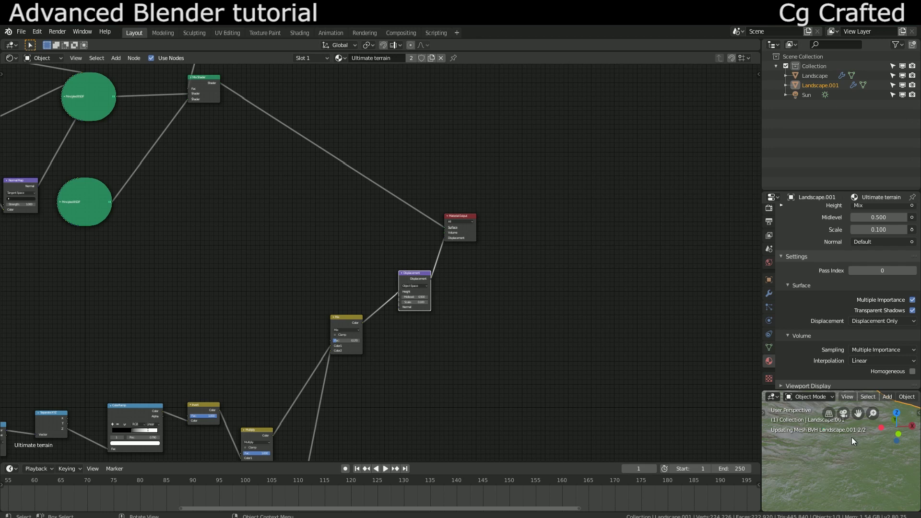
# Examine the truly displaced landscape up close and from several angles.
pyautogui.scroll(-2, 840, 473)
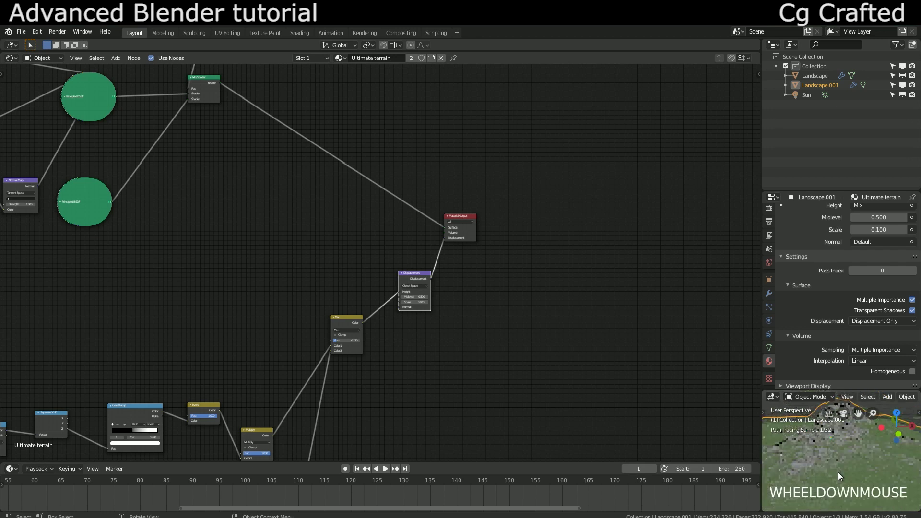
pyautogui.moveTo(839, 472)
pyautogui.mouseDown(button='middle')
pyautogui.moveTo(860, 466)
pyautogui.moveTo(852, 467)
pyautogui.mouseUp(button='middle')
pyautogui.scroll(2, 862, 471)
pyautogui.scroll(-1, 859, 469)
pyautogui.scroll(2, 860, 465)
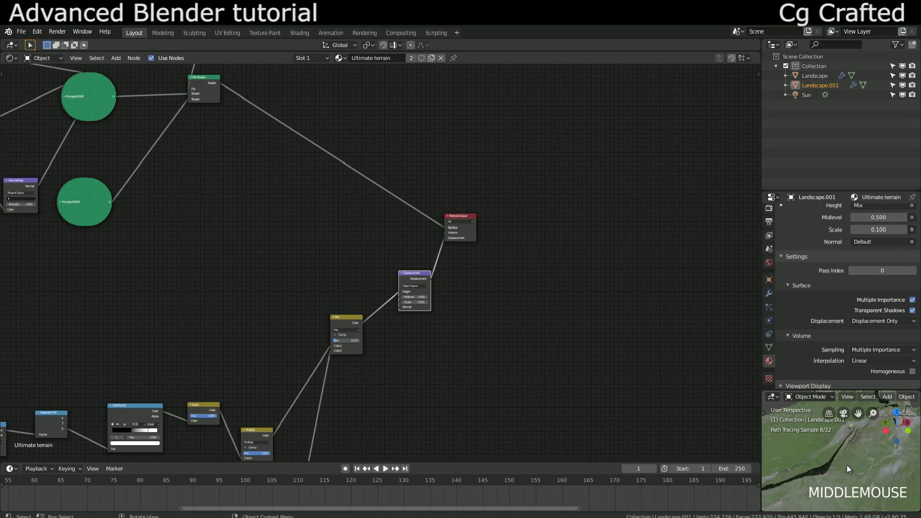
pyautogui.moveTo(851, 463); pyautogui.dragTo(827, 471, button='middle')
pyautogui.scroll(-1, 854, 463)
pyautogui.scroll(1, 836, 471)
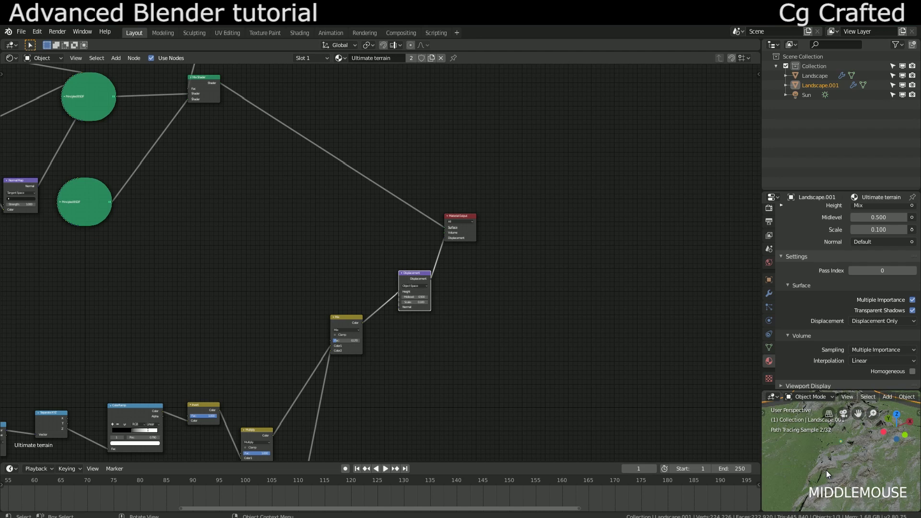
pyautogui.scroll(1, 844, 459)
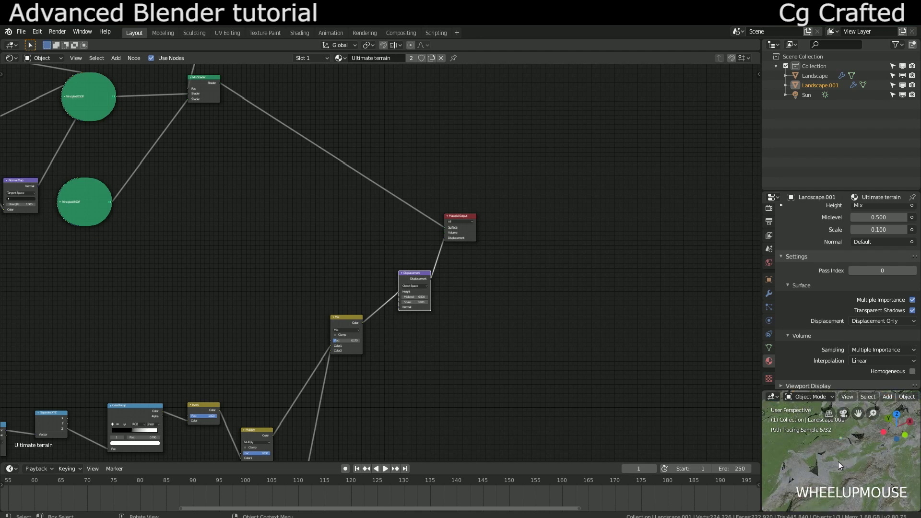
pyautogui.moveTo(839, 463)
pyautogui.mouseDown(button='middle')
pyautogui.moveTo(845, 453)
pyautogui.moveTo(866, 454)
pyautogui.moveTo(833, 455)
pyautogui.mouseUp(button='middle')
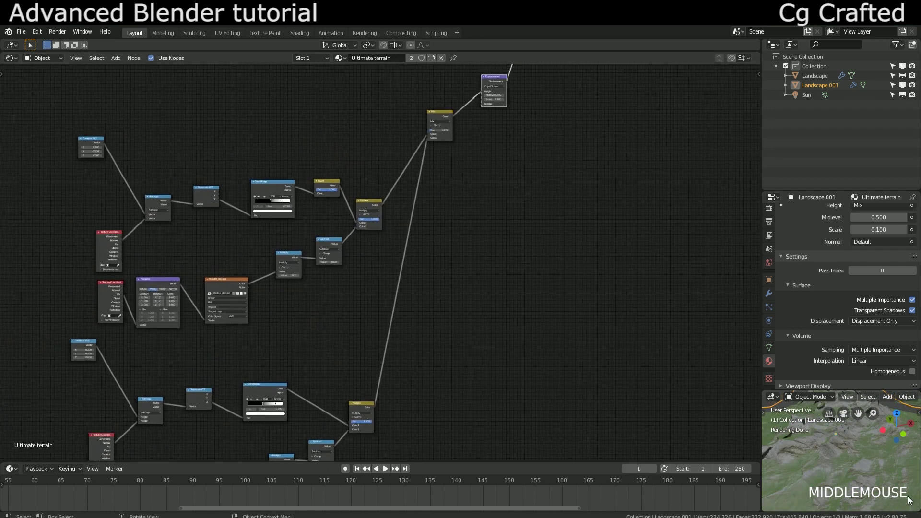
pyautogui.moveTo(859, 473); pyautogui.dragTo(889, 465, button='middle')
pyautogui.scroll(2, 847, 471)
pyautogui.hotkey('shift', 'f')
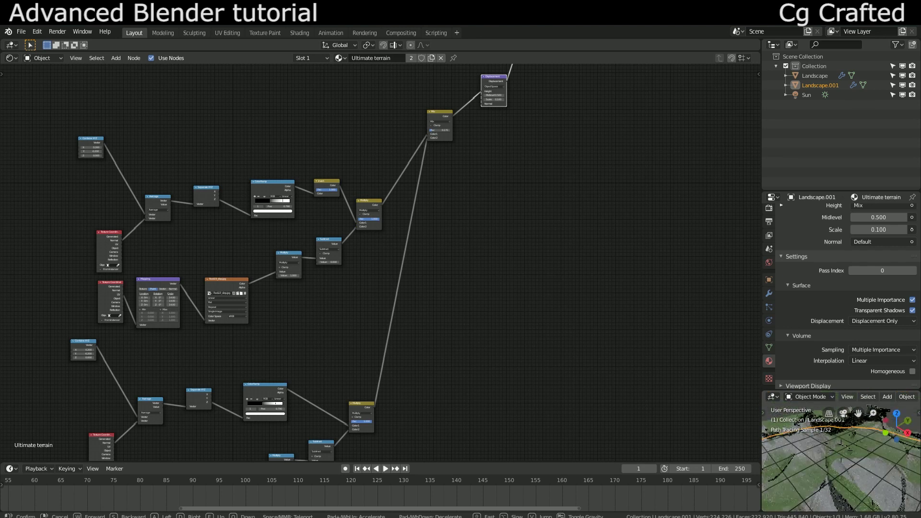
# Set the Fac of the lower branch's color Multiply node to 0.525.
pyautogui.moveTo(395, 419); pyautogui.dragTo(419, 378, button='middle')
pyautogui.scroll(5, 419, 379)
pyautogui.moveTo(420, 380); pyautogui.dragTo(384, 380)
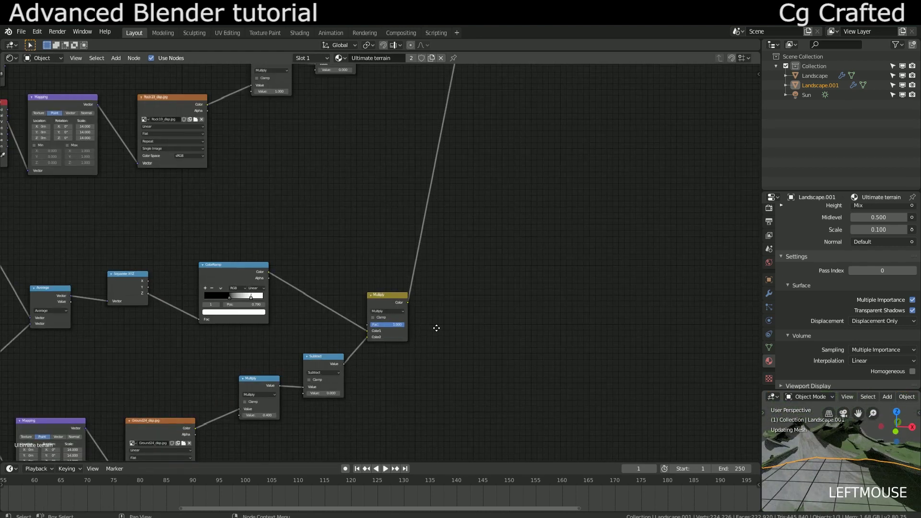
pyautogui.scroll(-3, 416, 288)
# Set the Fac of the Mix node feeding the Displacement node to 0.4.
pyautogui.scroll(2, 438, 228)
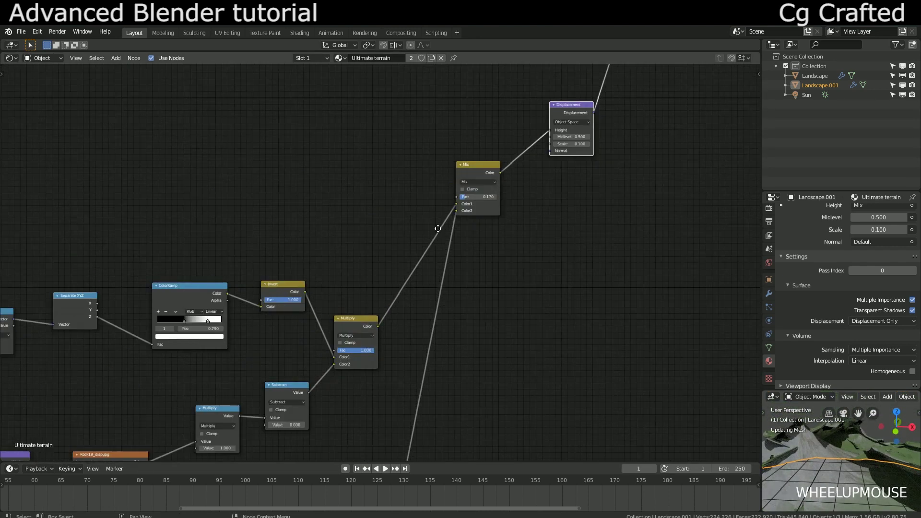
pyautogui.scroll(3, 438, 228)
pyautogui.click(471, 198)
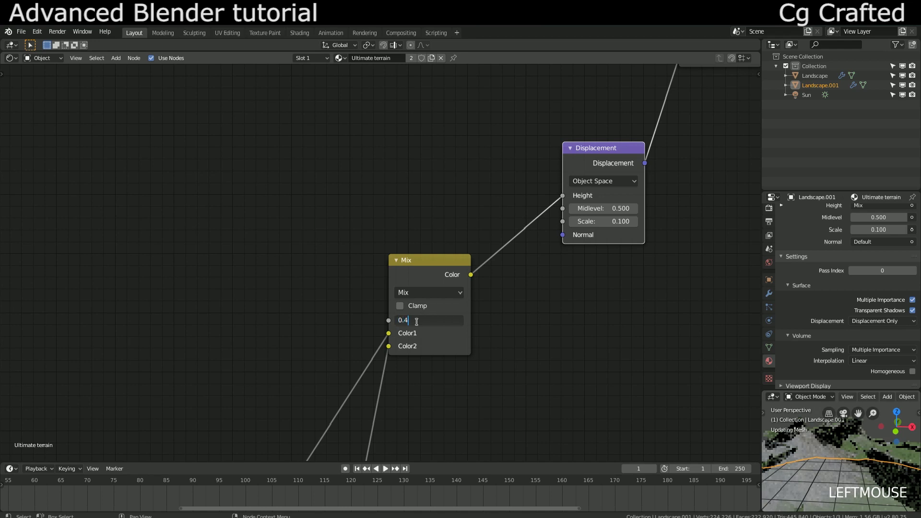
pyautogui.write('0.5')
pyautogui.press('Return')
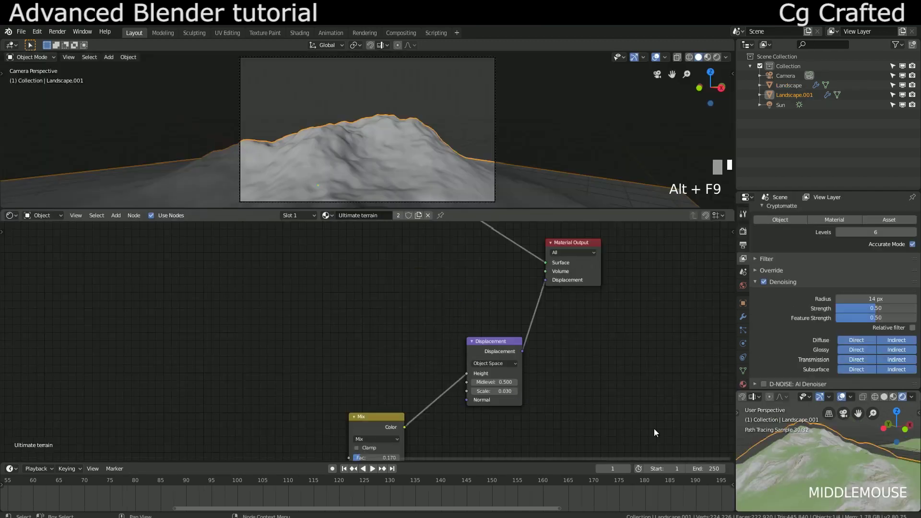
# Examine the Displacement node's Midlevel and Scale and inspect the two landscapes from several angles.
pyautogui.scroll(3, 488, 396)
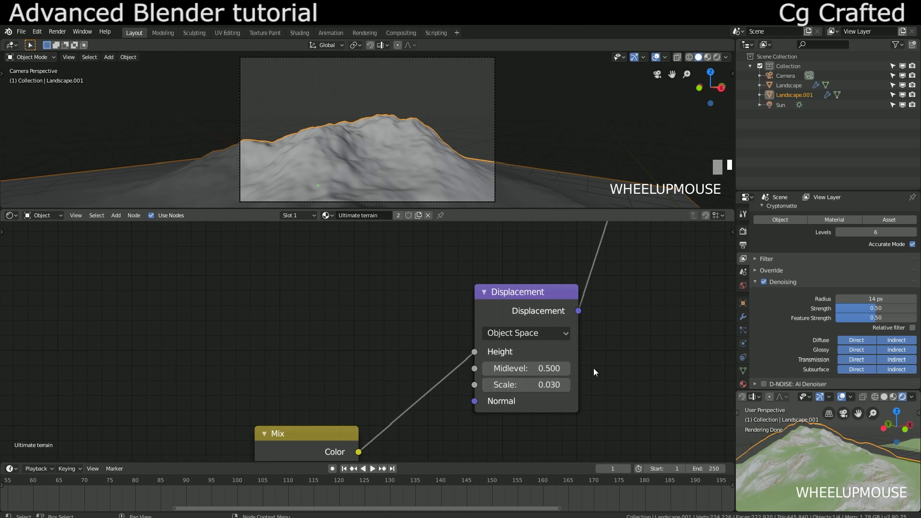
pyautogui.scroll(-3, 864, 462)
pyautogui.moveTo(864, 462)
pyautogui.mouseDown(button='middle')
pyautogui.moveTo(836, 465)
pyautogui.moveTo(873, 461)
pyautogui.mouseUp(button='middle')
pyautogui.keyDown('shift'); pyautogui.click(872, 460); pyautogui.keyUp('shift')
pyautogui.hotkey('ctrl', 'a')
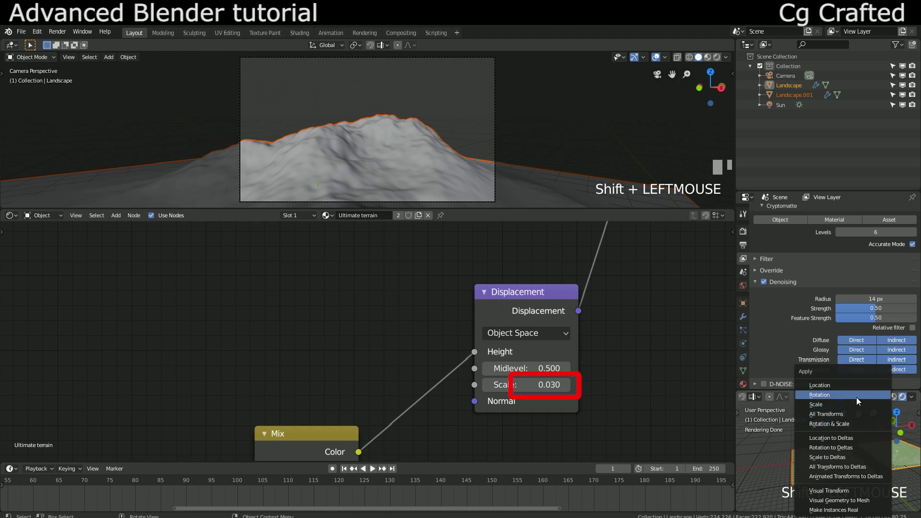
pyautogui.press('Escape')
pyautogui.scroll(3, 799, 471)
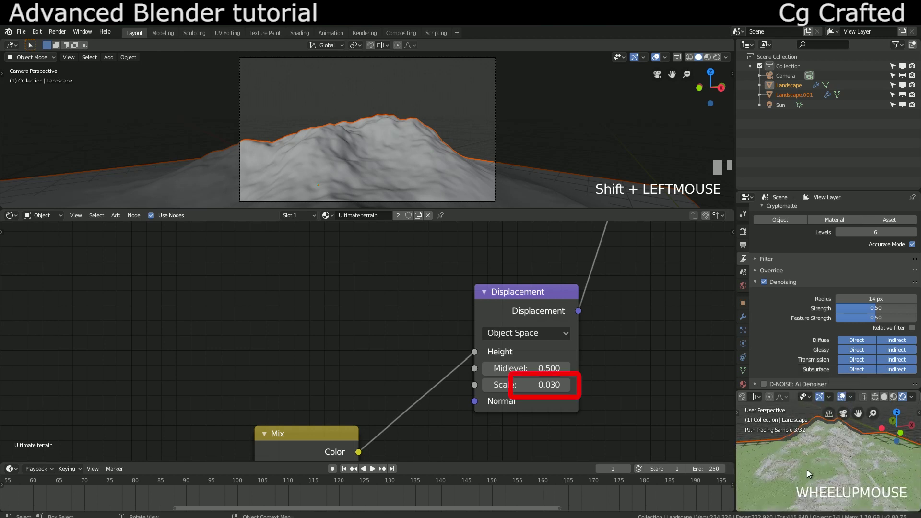
pyautogui.click(807, 473)
pyautogui.moveTo(895, 474)
pyautogui.mouseDown(button='middle')
pyautogui.moveTo(891, 454)
pyautogui.moveTo(836, 460)
pyautogui.moveTo(815, 445)
pyautogui.moveTo(857, 441)
pyautogui.moveTo(859, 465)
pyautogui.moveTo(851, 452)
pyautogui.moveTo(820, 468)
pyautogui.moveTo(888, 477)
pyautogui.mouseUp(button='middle')
pyautogui.scroll(-2, 822, 466)
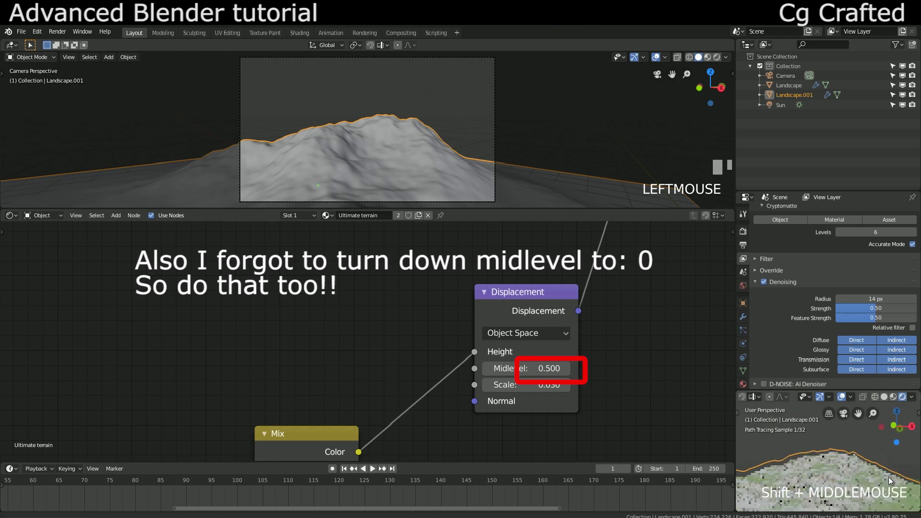
pyautogui.scroll(3, 888, 475)
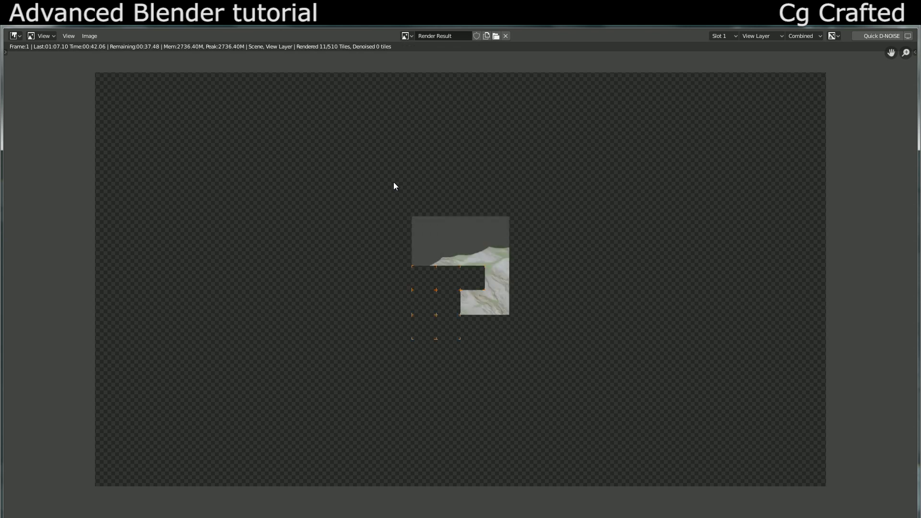
# Examine the camera render of the terrain in detail while its tiles are being rendered.
pyautogui.scroll(1, 482, 331)
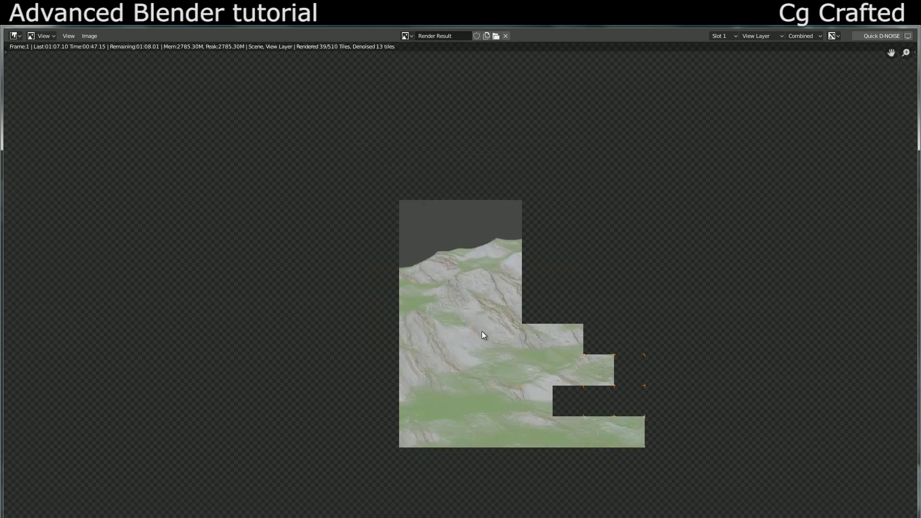
pyautogui.scroll(2, 690, 241)
pyautogui.scroll(-2, 531, 407)
pyautogui.scroll(-1, 531, 407)
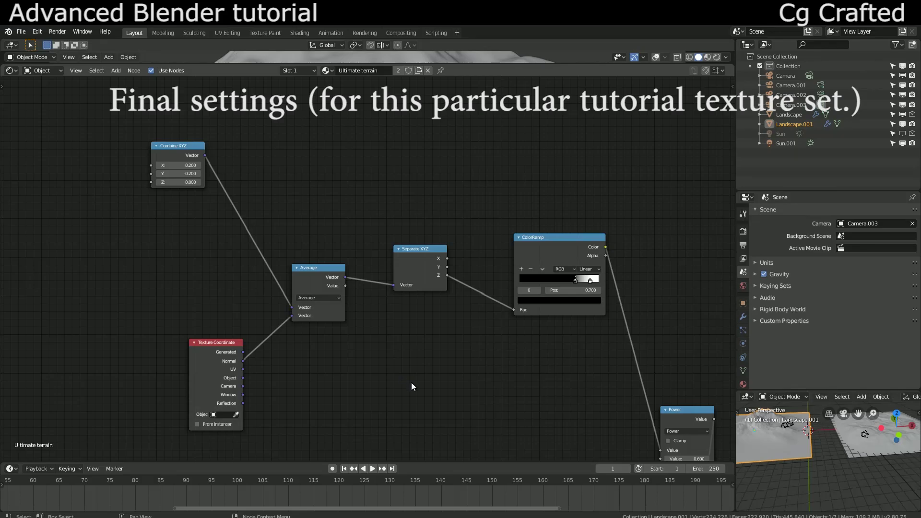
pyautogui.moveTo(376, 63); pyautogui.dragTo(377, 50)
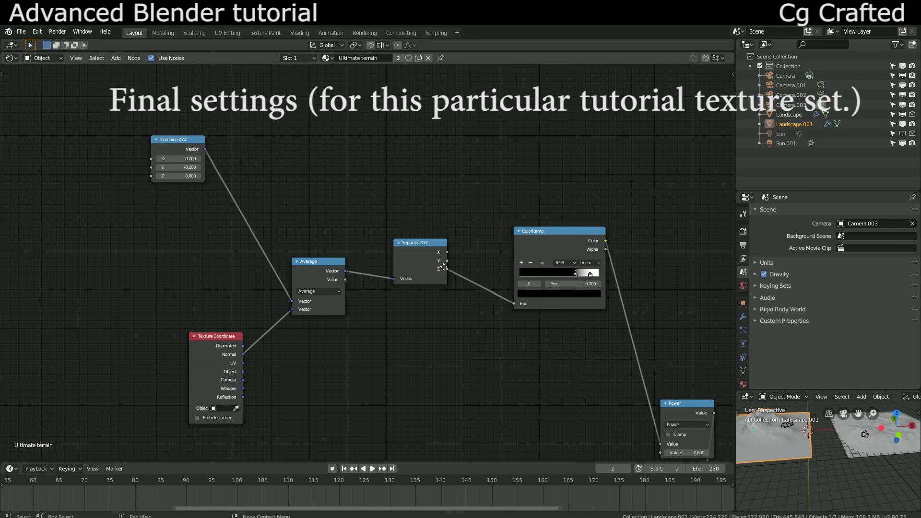
# Examine the final node settings of the slope mask, the Rock19 shader branch and the green ground shader branch.
pyautogui.moveTo(456, 319); pyautogui.dragTo(397, 240, button='middle')
pyautogui.moveTo(413, 316); pyautogui.dragTo(406, 213, button='middle')
pyautogui.moveTo(420, 296); pyautogui.dragTo(461, 161, button='middle')
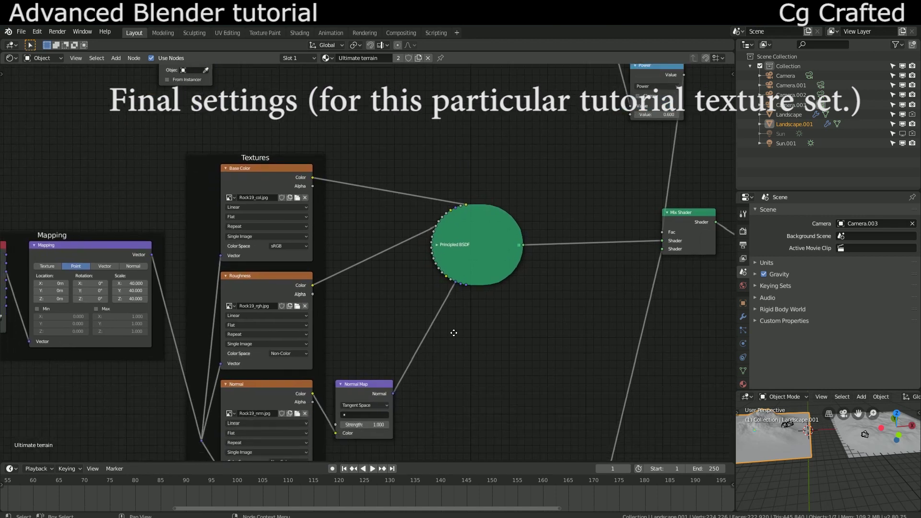
pyautogui.moveTo(453, 333); pyautogui.dragTo(463, 228, button='middle')
pyautogui.moveTo(576, 340); pyautogui.dragTo(624, 322, button='middle')
pyautogui.moveTo(434, 209); pyautogui.dragTo(593, 286, button='middle')
pyautogui.scroll(-6, 413, 215)
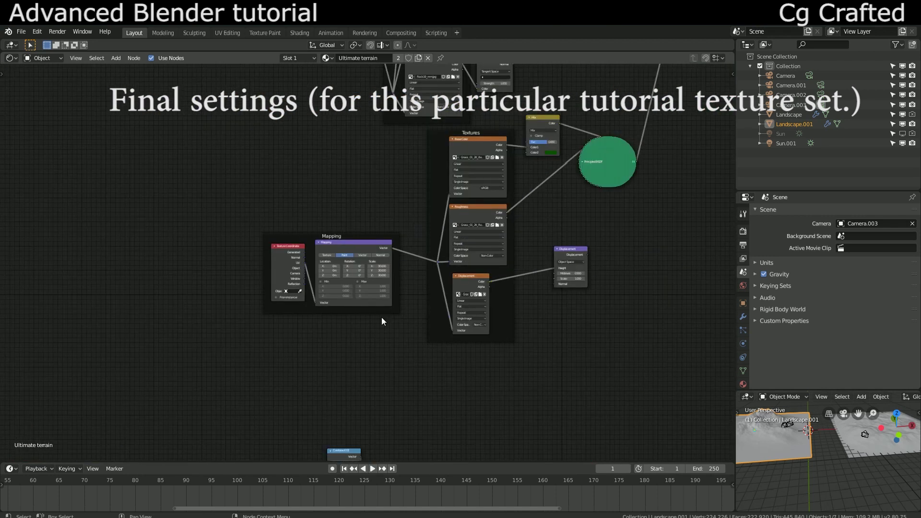
pyautogui.moveTo(382, 319); pyautogui.dragTo(461, 284, button='middle')
pyautogui.scroll(7, 478, 204)
pyautogui.scroll(-10, 491, 300)
# Examine the displacement branches, including the Mapping nodes feeding the Rock19_disp.jpg and Ground24_disp.jpg textures.
pyautogui.moveTo(449, 321); pyautogui.dragTo(398, 94, button='middle')
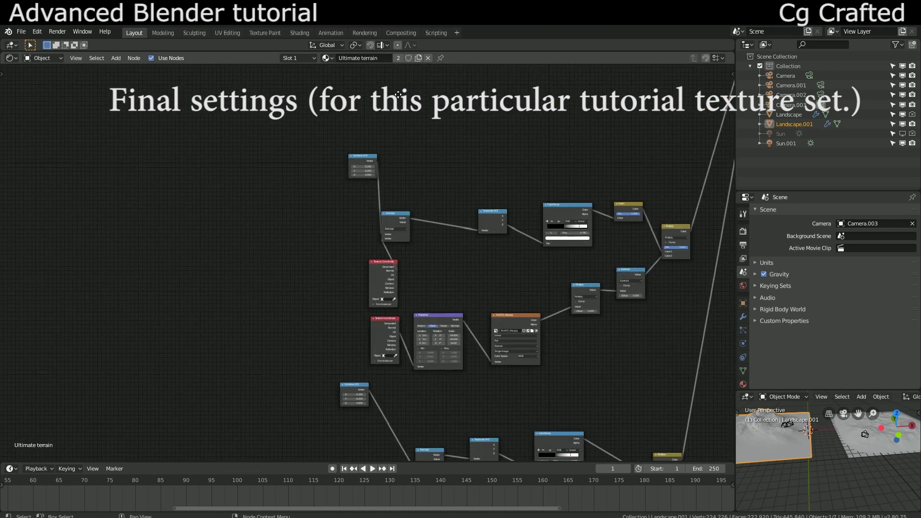
pyautogui.scroll(6, 452, 310)
pyautogui.moveTo(423, 403); pyautogui.dragTo(339, 269, button='middle')
pyautogui.scroll(4, 378, 268)
pyautogui.scroll(2, 378, 267)
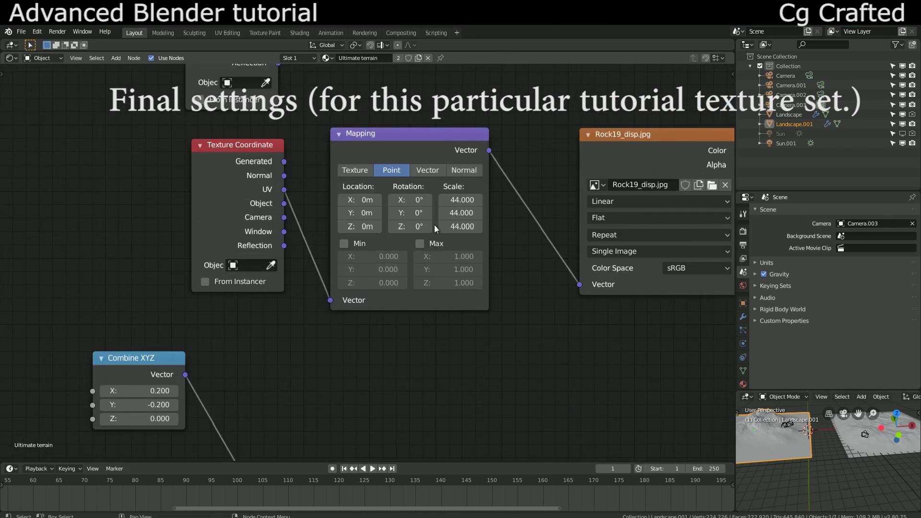
pyautogui.scroll(-7, 435, 229)
pyautogui.moveTo(455, 301); pyautogui.dragTo(401, 189, button='middle')
pyautogui.moveTo(399, 407); pyautogui.dragTo(393, 208, button='middle')
pyautogui.scroll(5, 378, 271)
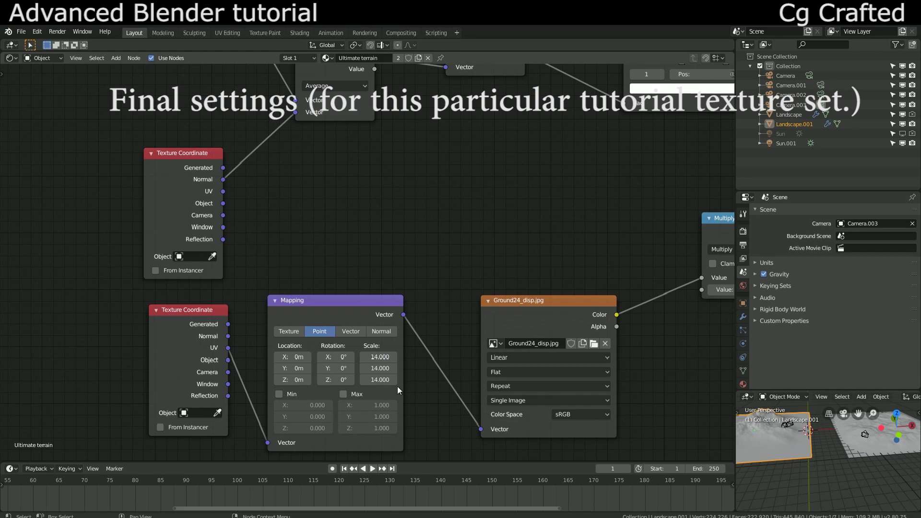
pyautogui.scroll(-6, 403, 346)
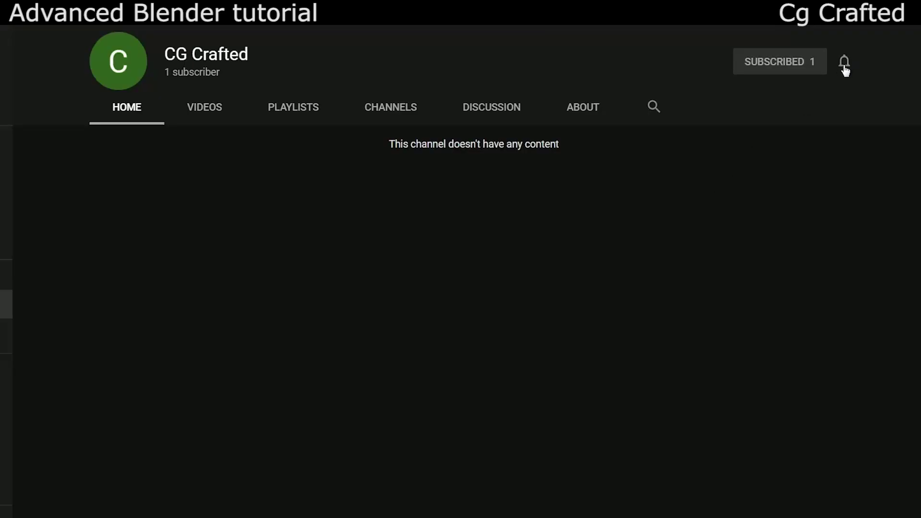
# Turn on notifications for the CG Crafted channel on YouTube.
pyautogui.click(845, 62)
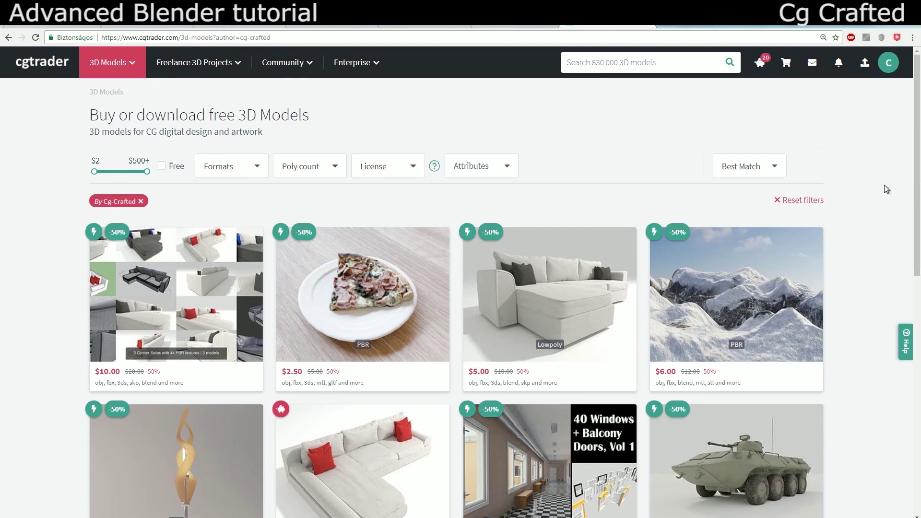
# Look through the 3D models offered by Cg-Crafted on the CGTrader website.
pyautogui.scroll(-2, 885, 186)
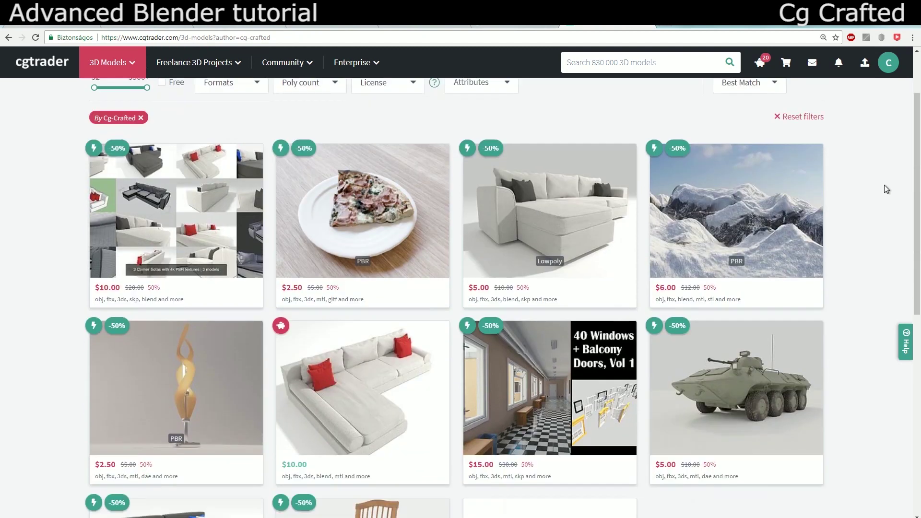
pyautogui.scroll(-3, 886, 189)
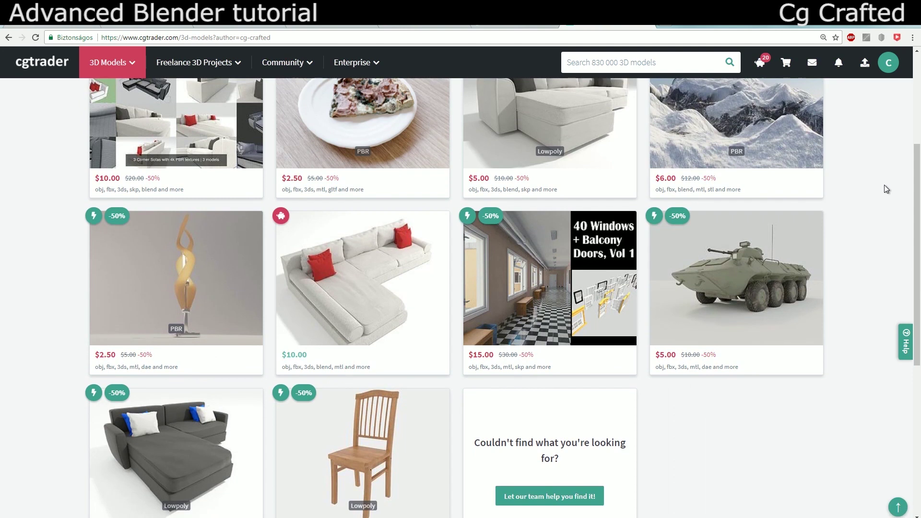